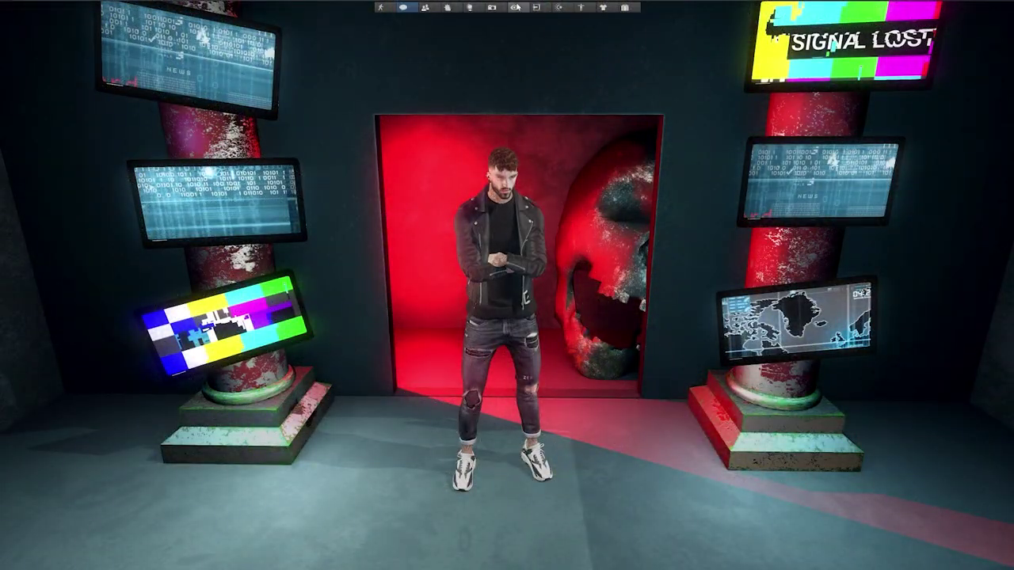
Add the Preferences and Sky Editor buttons to the top toolbar from the Toolbar buttons list
right_click(516, 7)
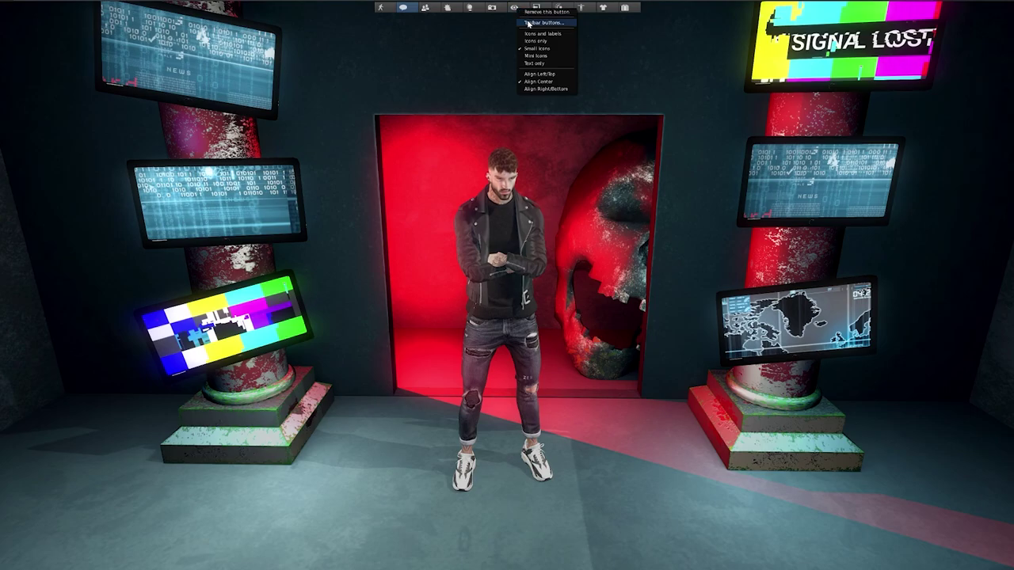
click(527, 22)
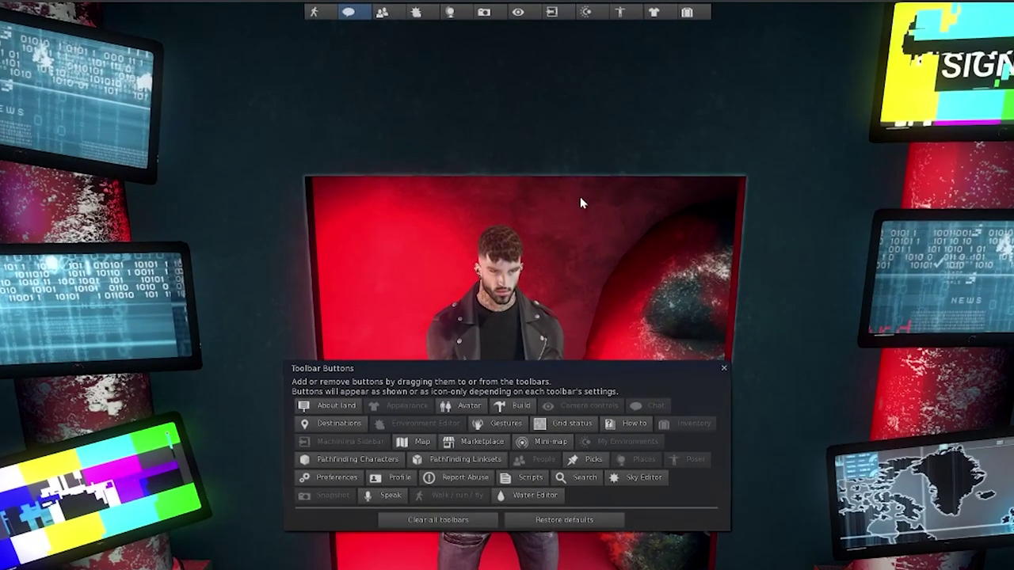
drag(501, 300, 501, 298)
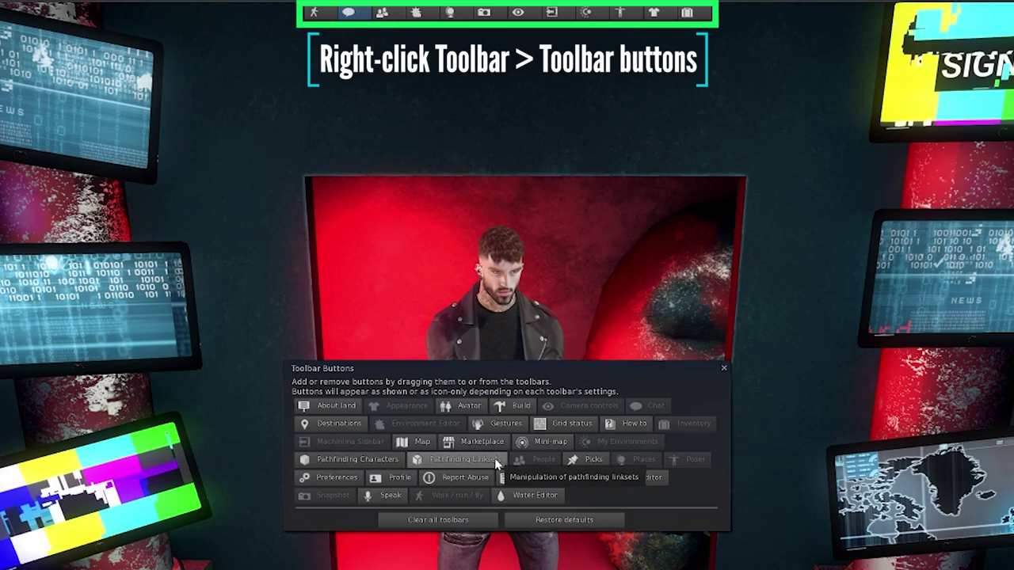
drag(497, 463, 483, 467)
drag(339, 411, 323, 18)
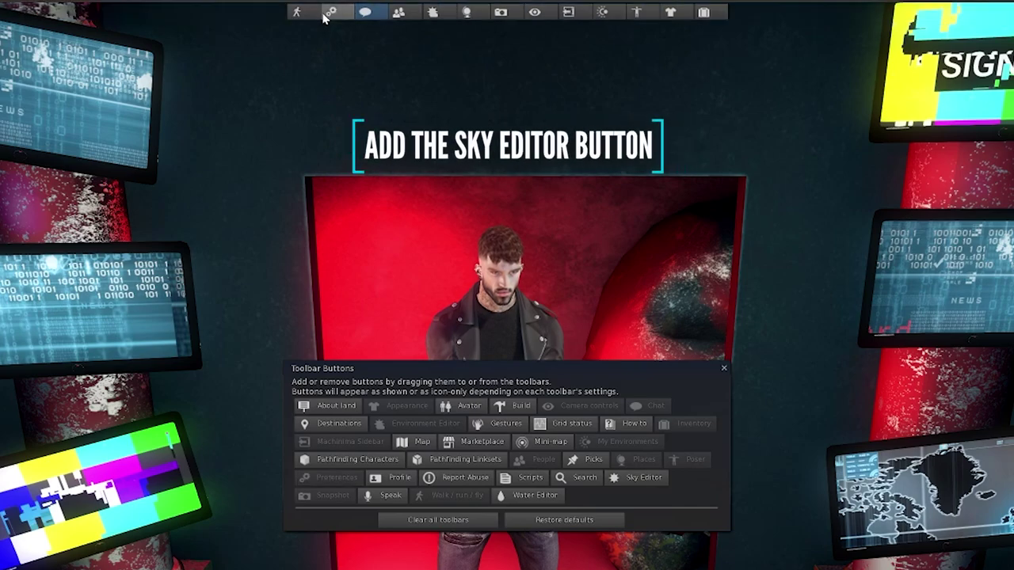
drag(637, 478, 422, 13)
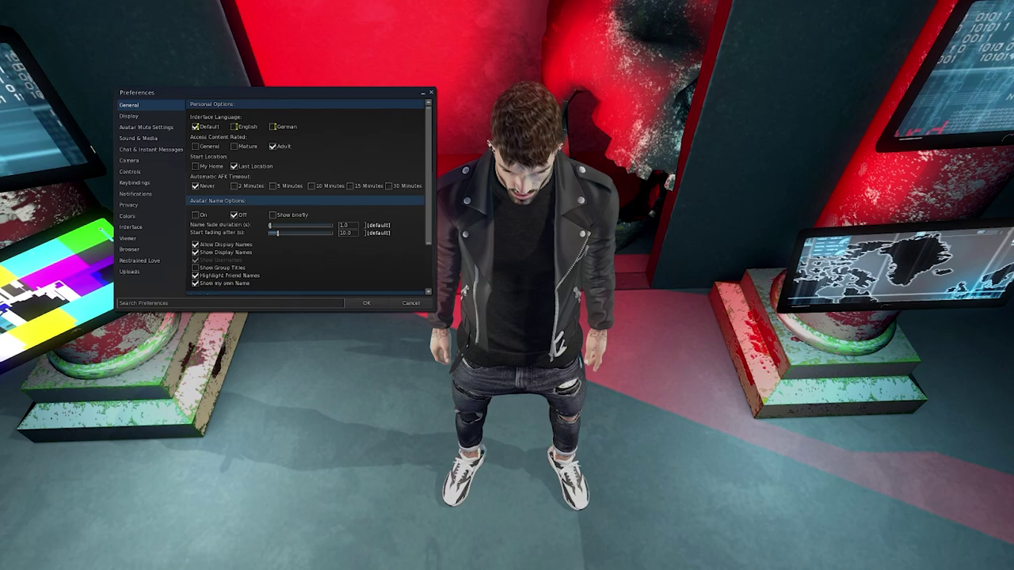
In Keybindings, rebind Turn Right from E to the Right arrow key
click(132, 183)
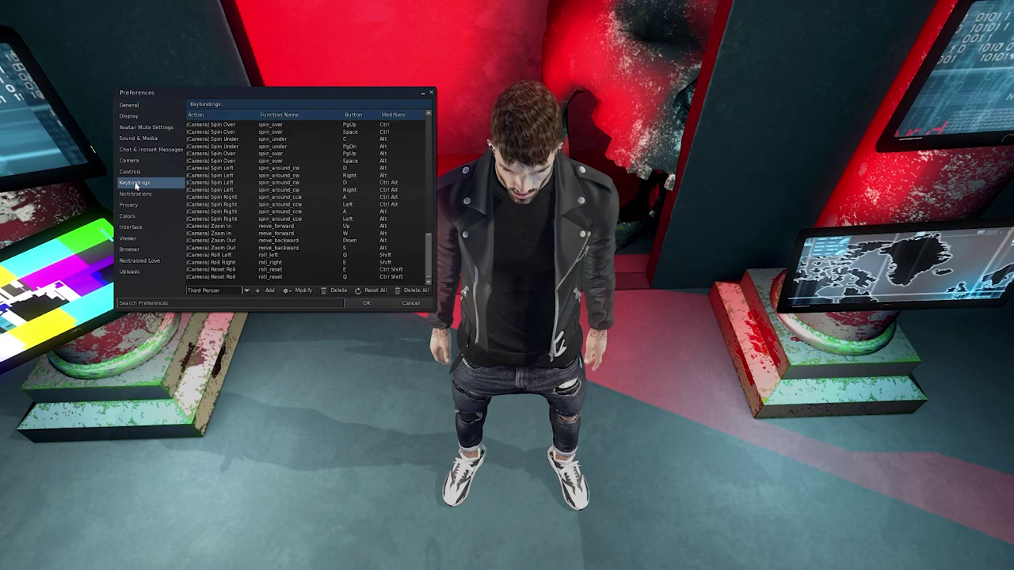
drag(429, 253, 425, 117)
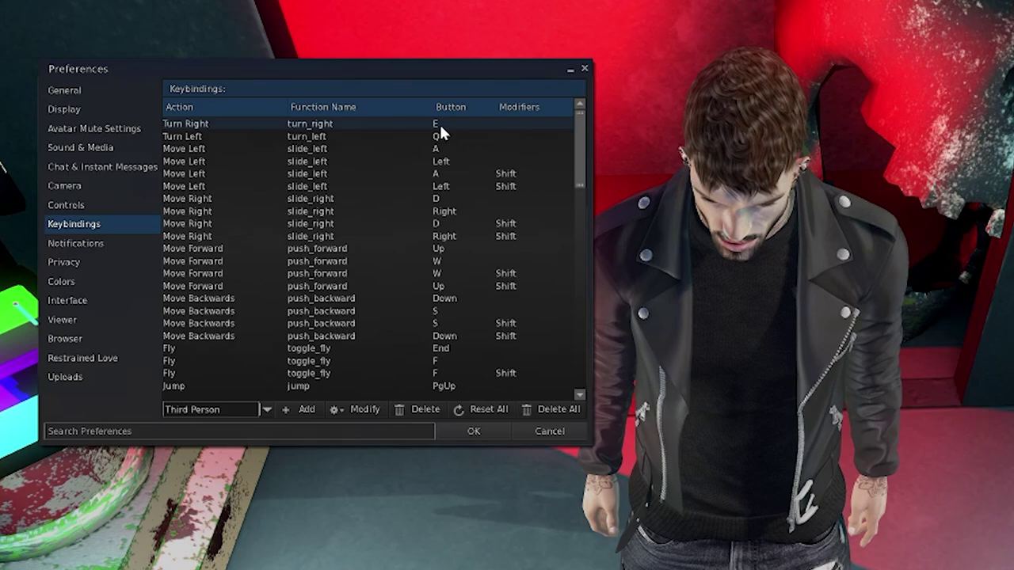
click(440, 125)
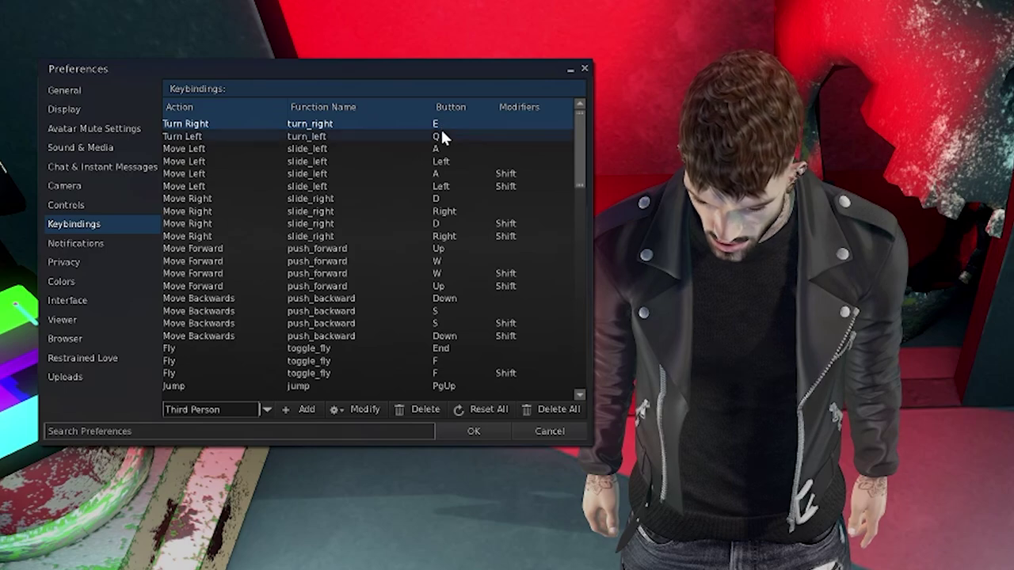
click(364, 409)
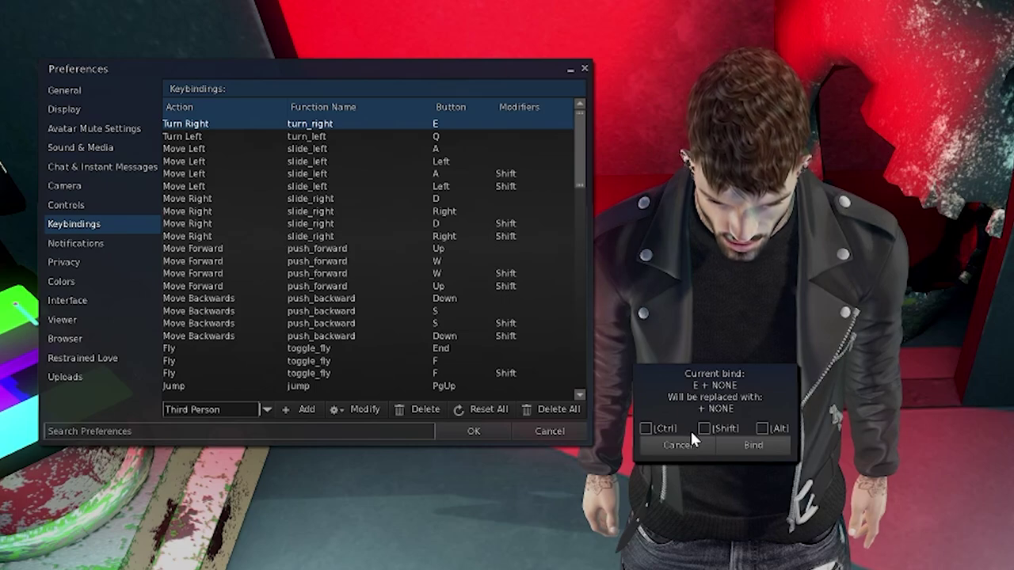
key(Right)
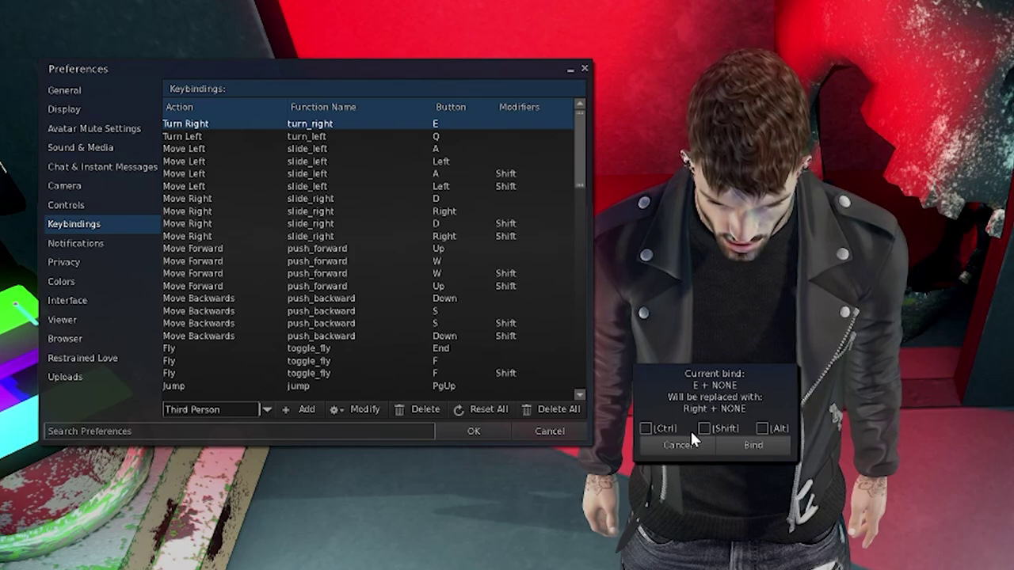
click(734, 447)
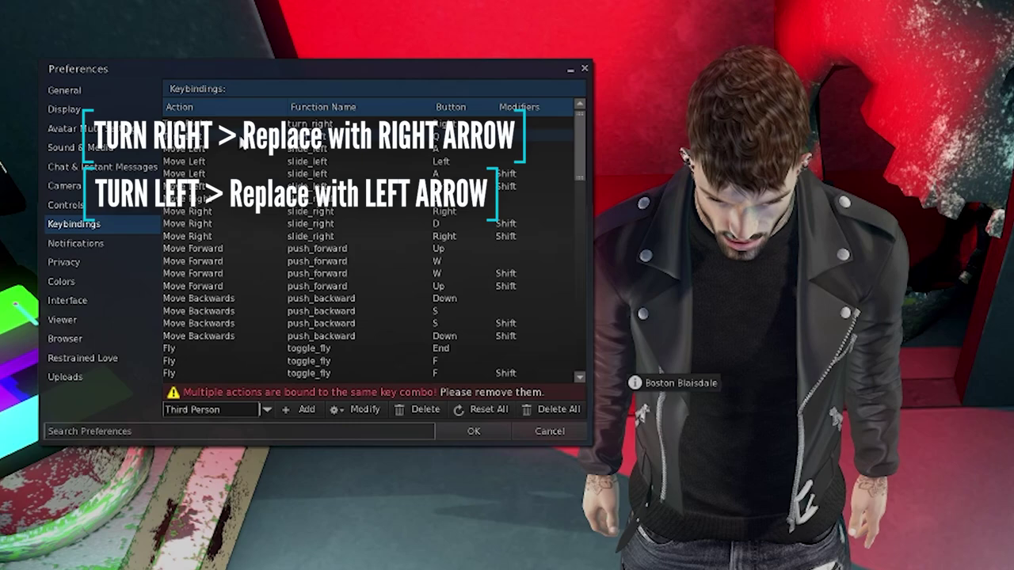
Bind Turn Left to the Left arrow key
click(358, 409)
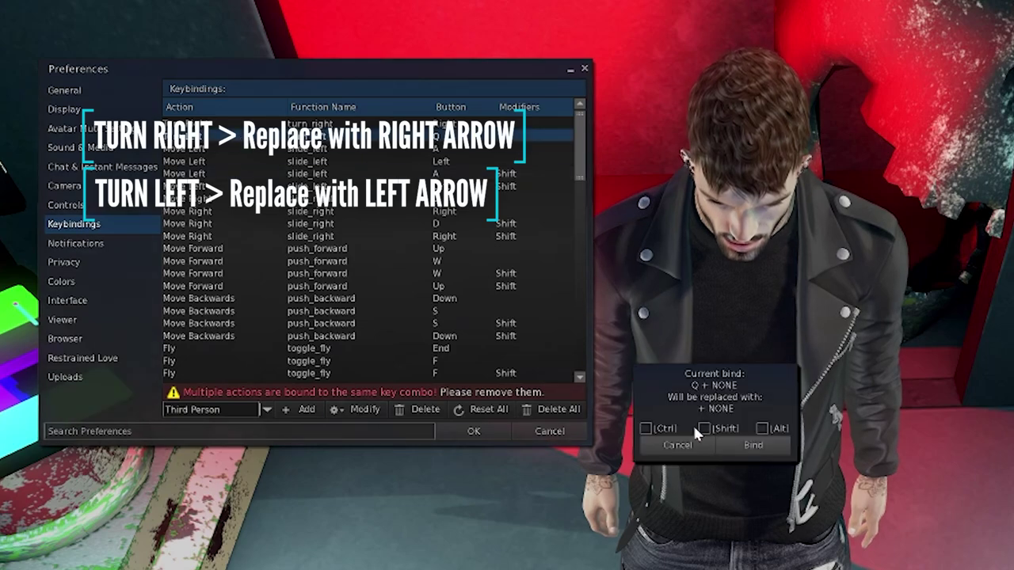
key(Left)
click(728, 441)
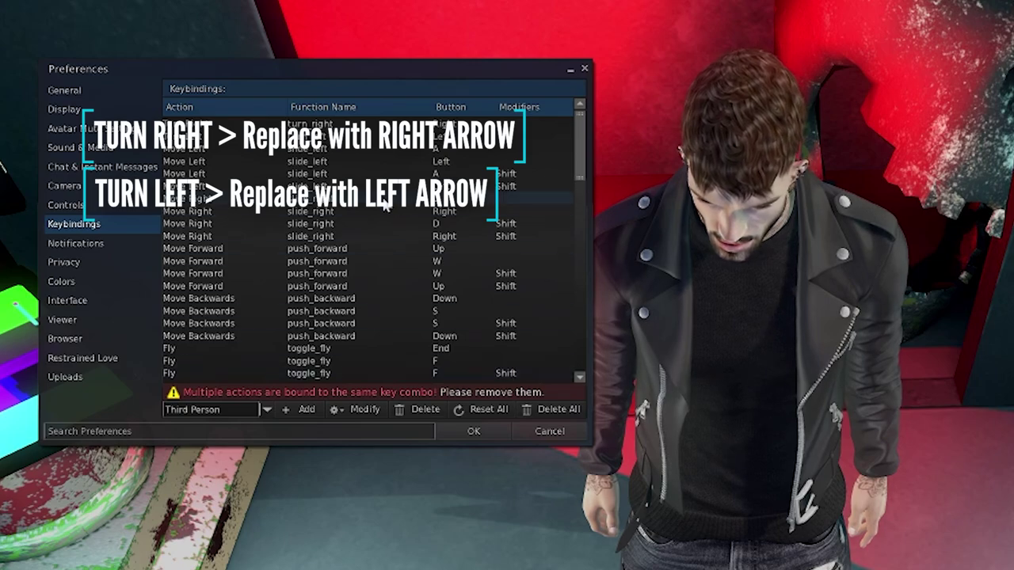
Select the Move Left action in the Keybindings list
click(396, 163)
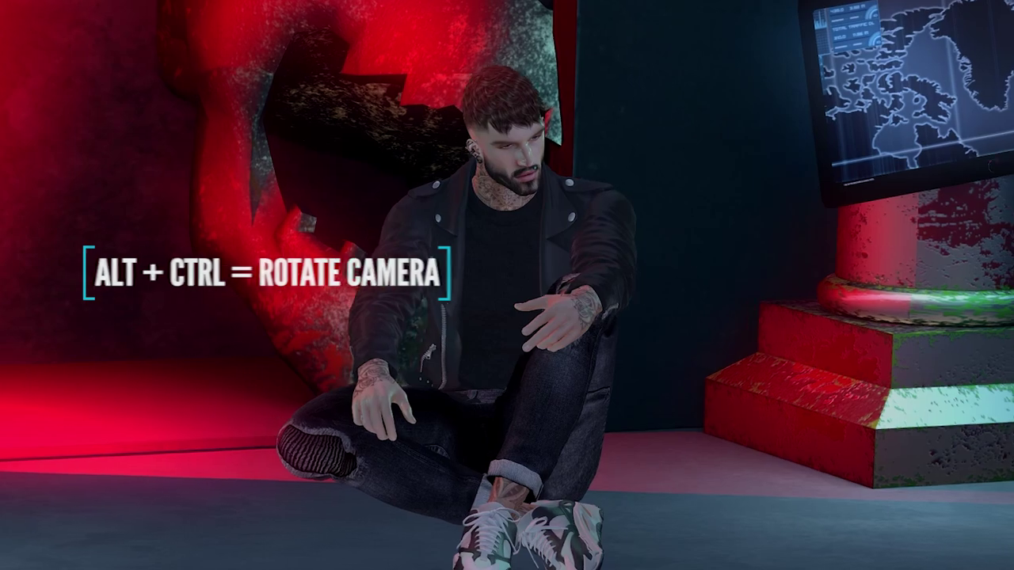
Frame the seated avatar using Ctrl+8, Ctrl+0 and Ctrl+9 camera presets and a pan
key(ctrl+8)
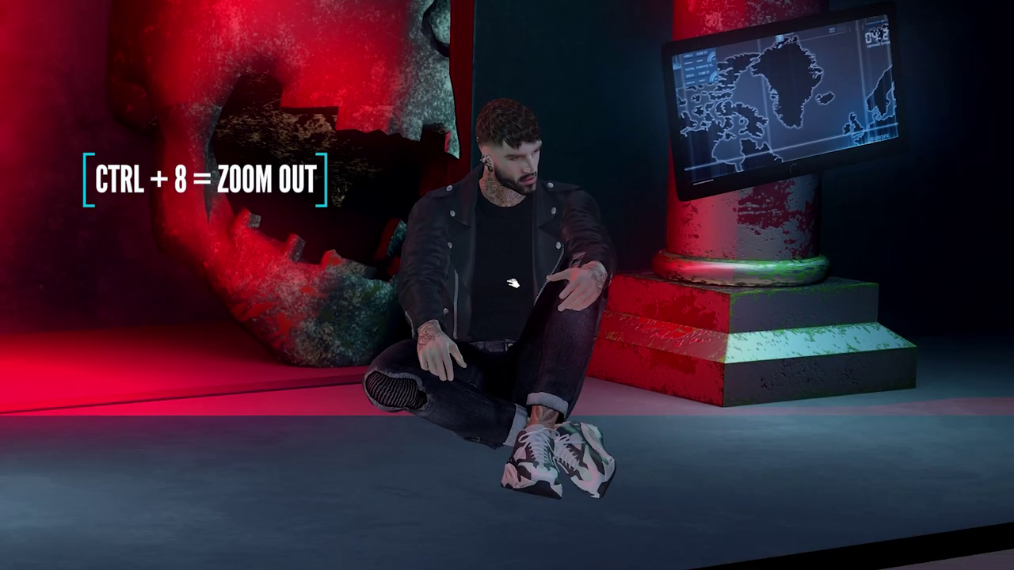
key(ctrl+0)
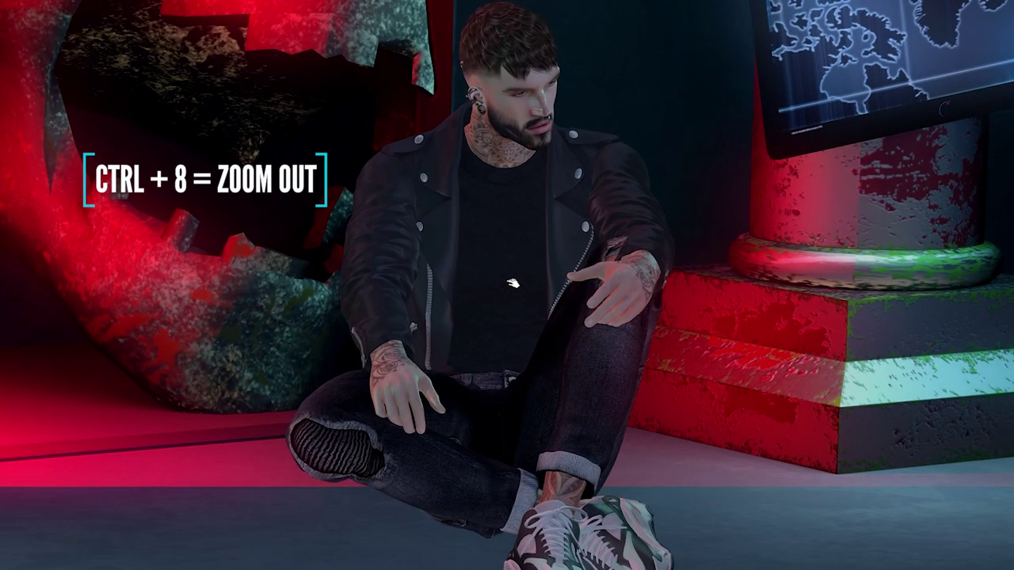
key(ctrl+0)
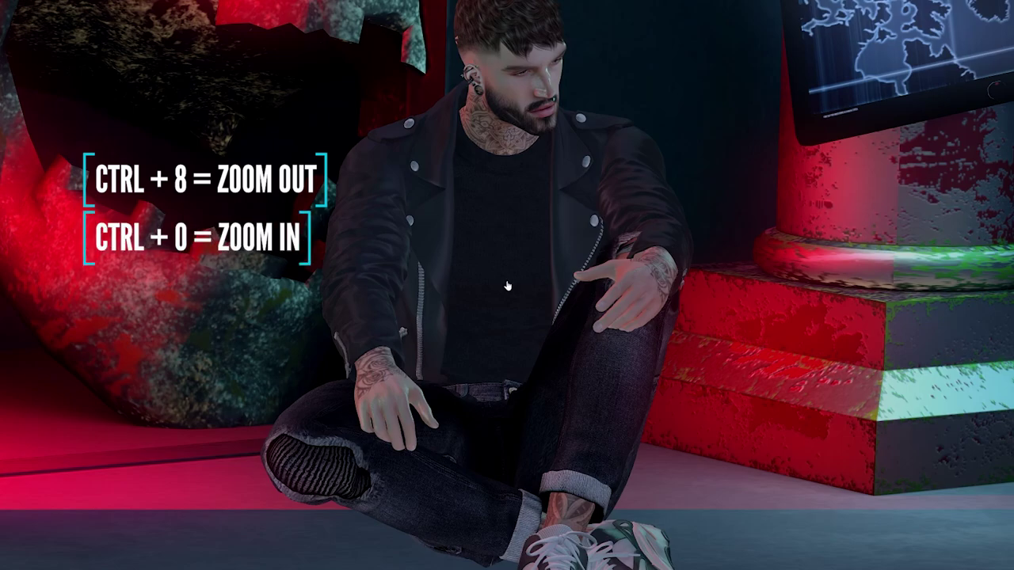
key(ctrl+9)
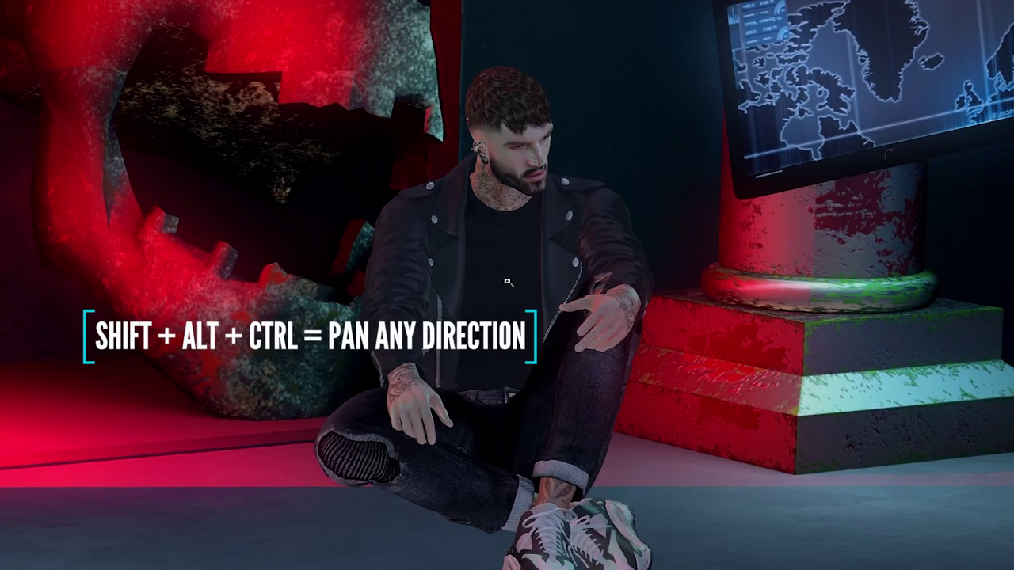
drag(506, 281, 507, 285)
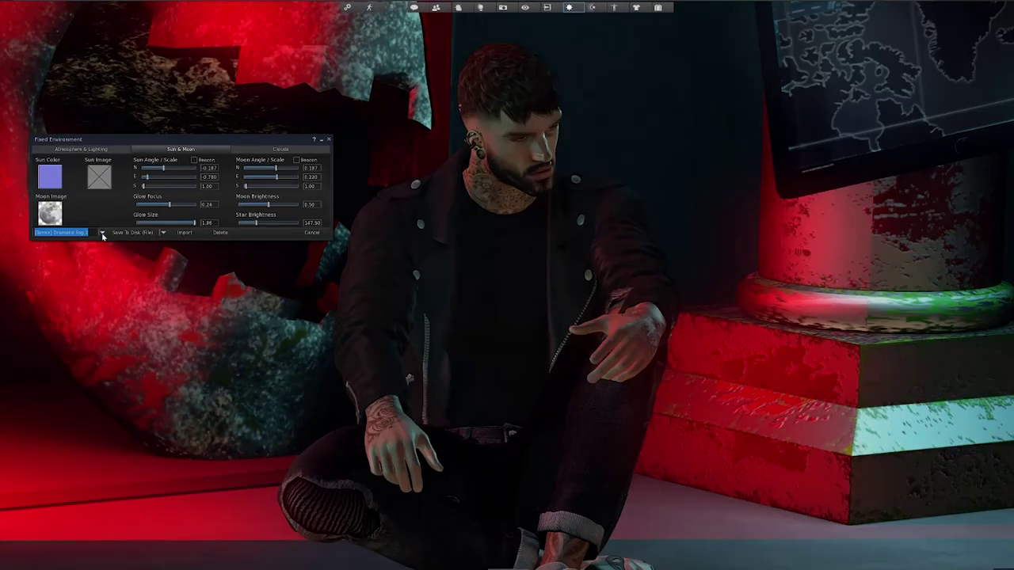
Try the Rusted Perception, Amsterdam and AnaLutetia - Studio 2 sky presets
click(101, 234)
click(101, 233)
click(101, 233)
key(Return)
click(102, 234)
key(Down)
key(Down)
key(Down)
key(Down)
key(Down)
key(Down)
key(Down)
key(Down)
key(Down)
key(Down)
key(Down)
key(Down)
key(Down)
key(Down)
key(Down)
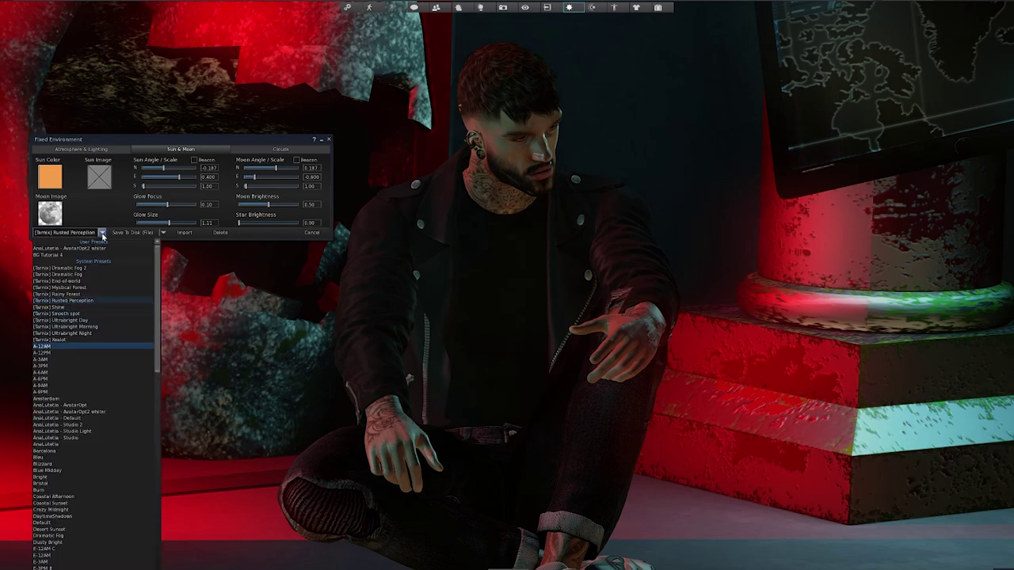
key(Return)
click(102, 233)
key(Down)
key(Down)
key(Down)
key(Down)
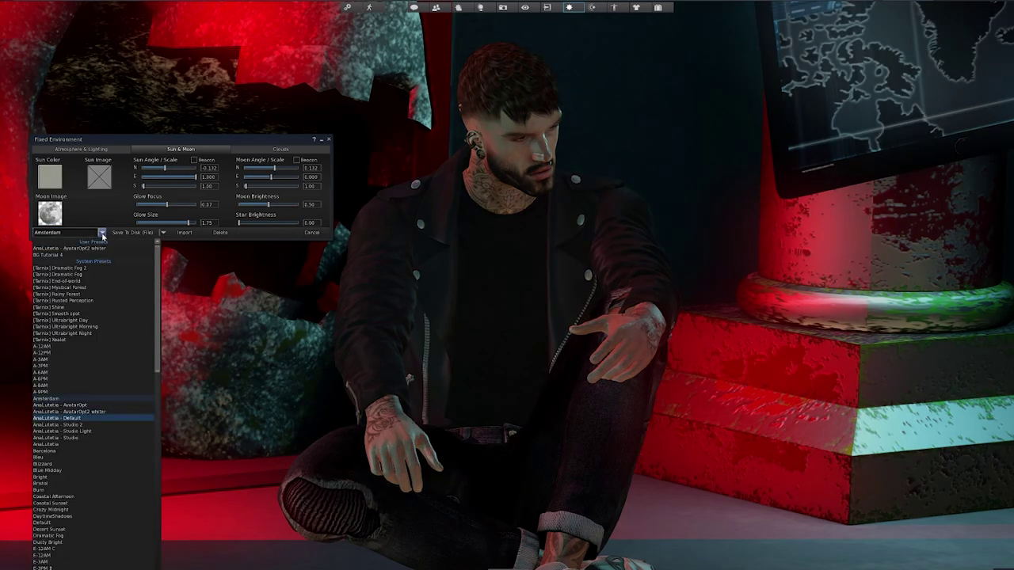
key(Return)
Continue through Blue Midday and further presets, then raise the sun's N angle for shadows
click(102, 233)
key(Down)
key(Down)
key(Down)
key(Down)
key(Down)
key(Down)
key(Down)
key(Return)
click(102, 234)
key(Down)
key(Down)
key(Down)
key(Down)
key(Down)
key(Down)
key(Return)
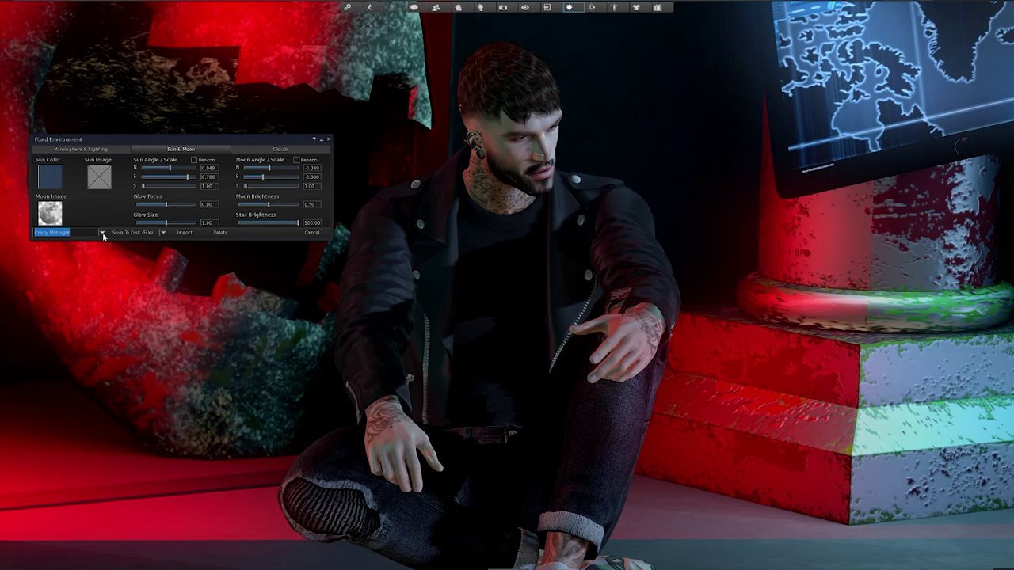
drag(190, 140, 222, 223)
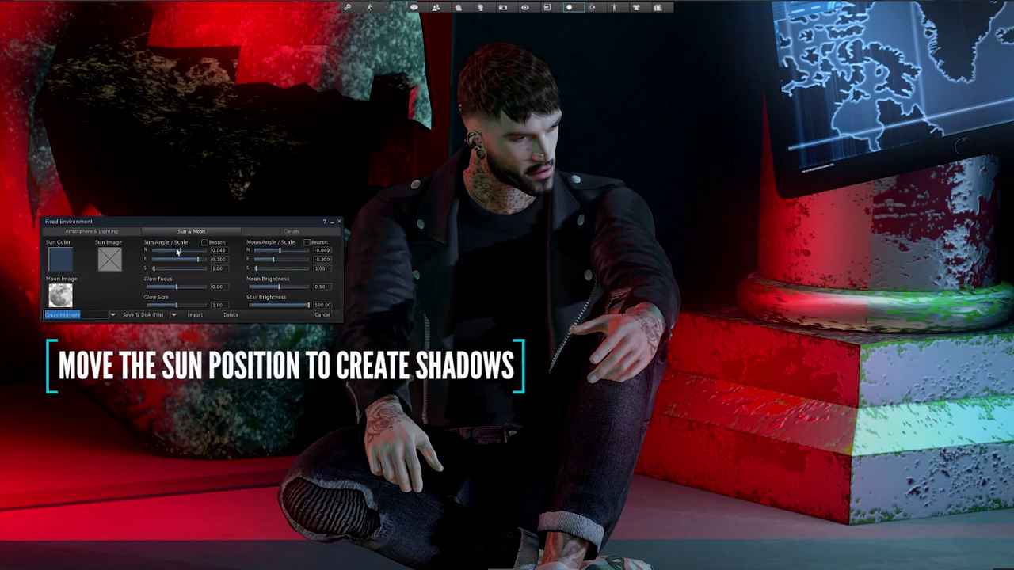
drag(181, 252, 183, 253)
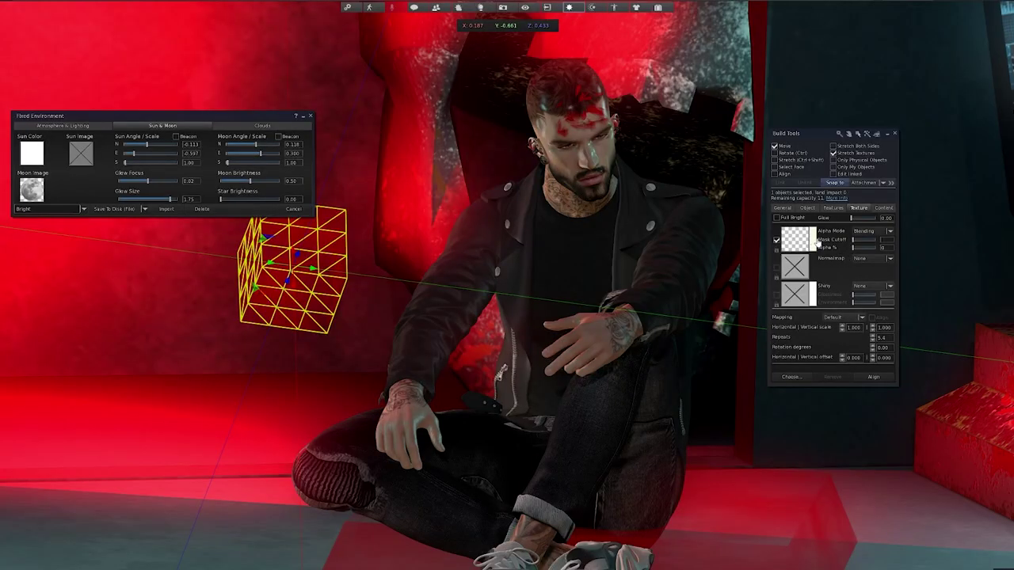
Turn on light emission for the cube in its Features settings
click(832, 207)
click(807, 207)
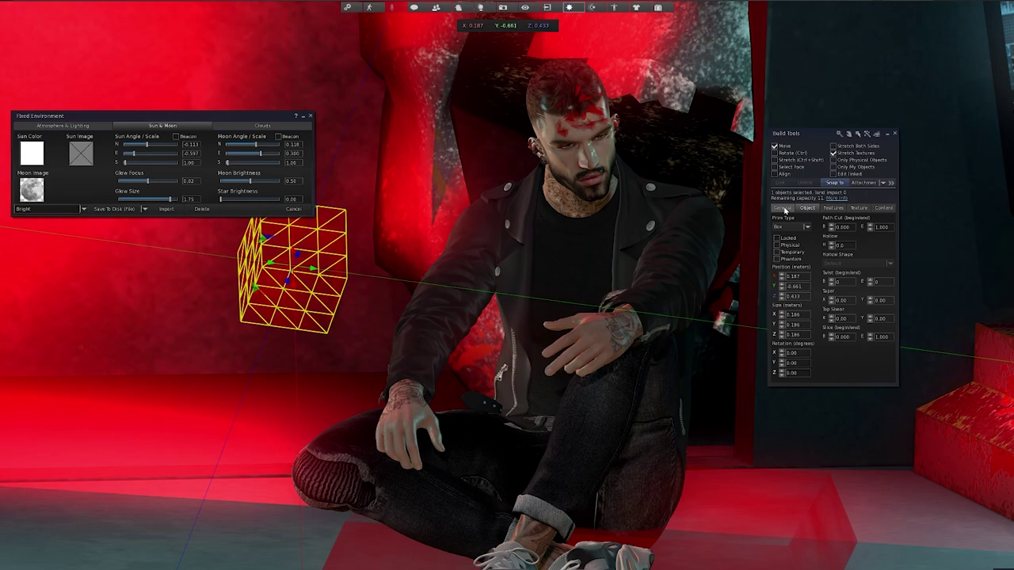
click(836, 209)
click(777, 328)
click(777, 328)
click(777, 328)
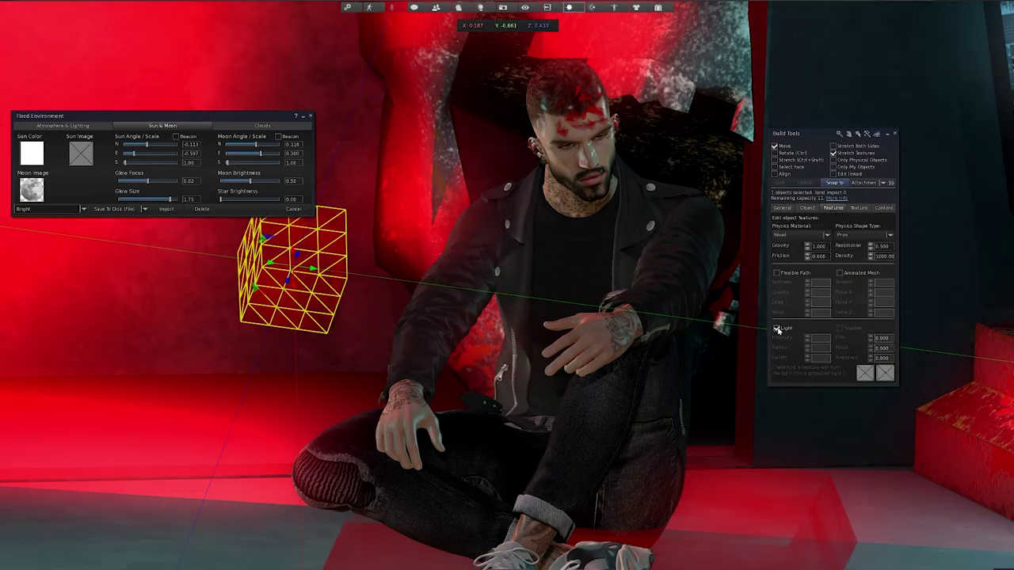
click(777, 328)
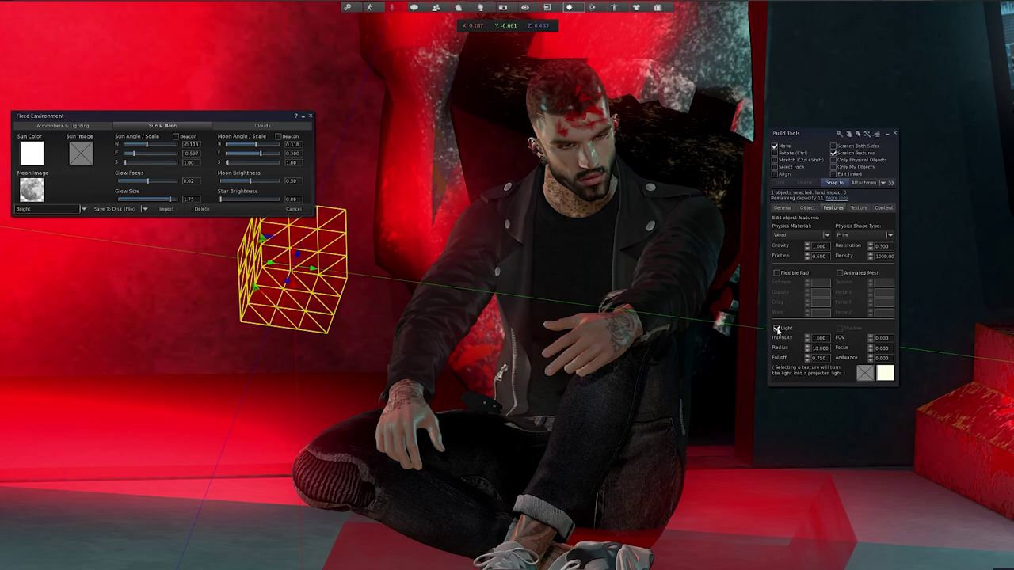
Try lavender, pink and pale blue light colours, then cancel to keep pale yellow and close Build Tools
click(884, 376)
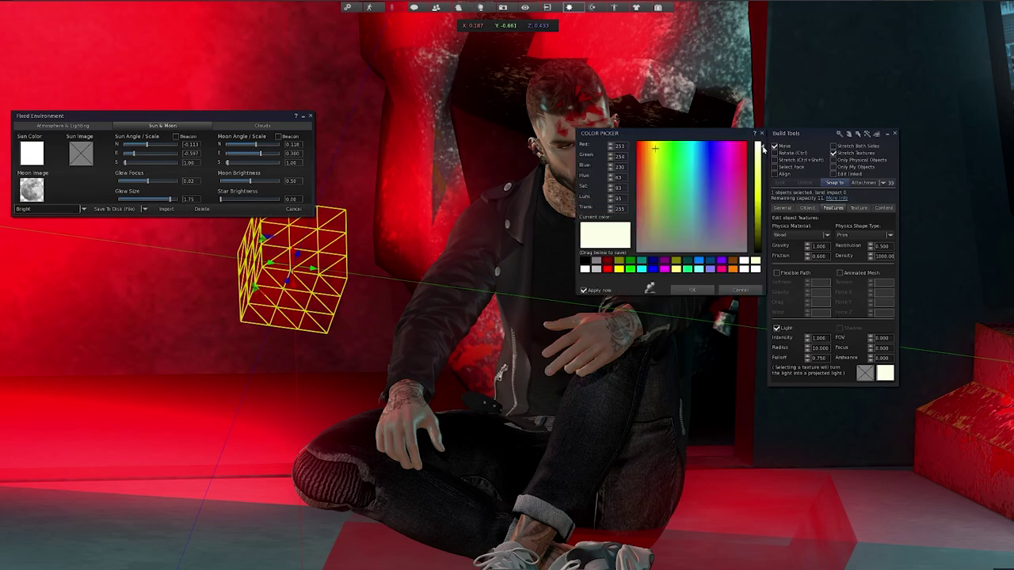
drag(717, 139, 698, 237)
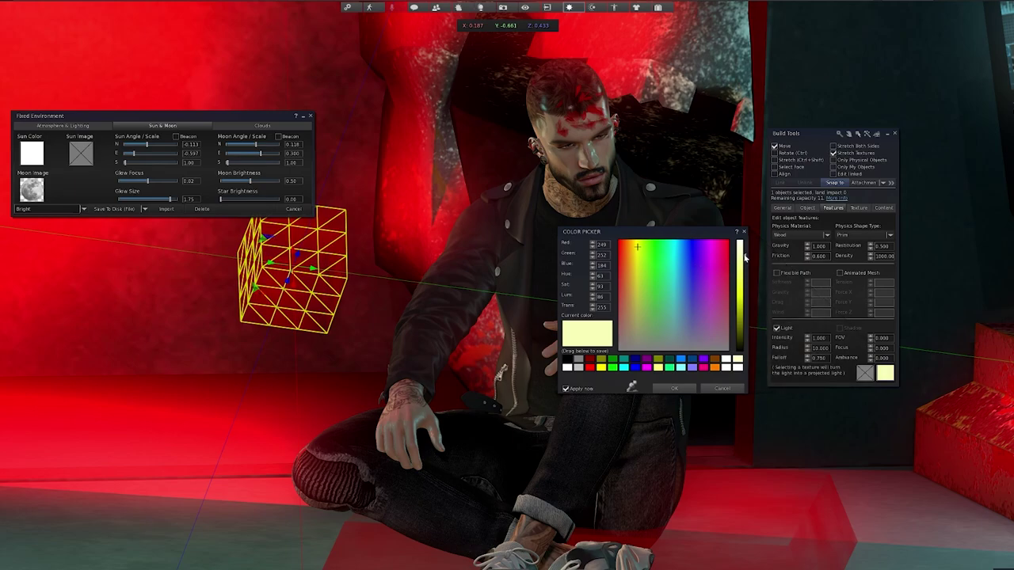
click(693, 276)
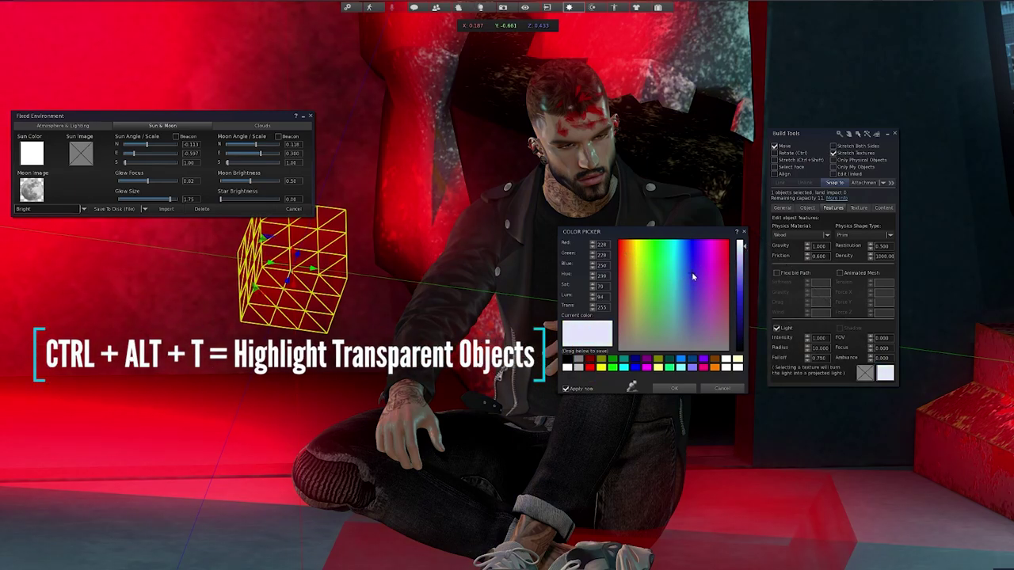
click(739, 271)
click(723, 277)
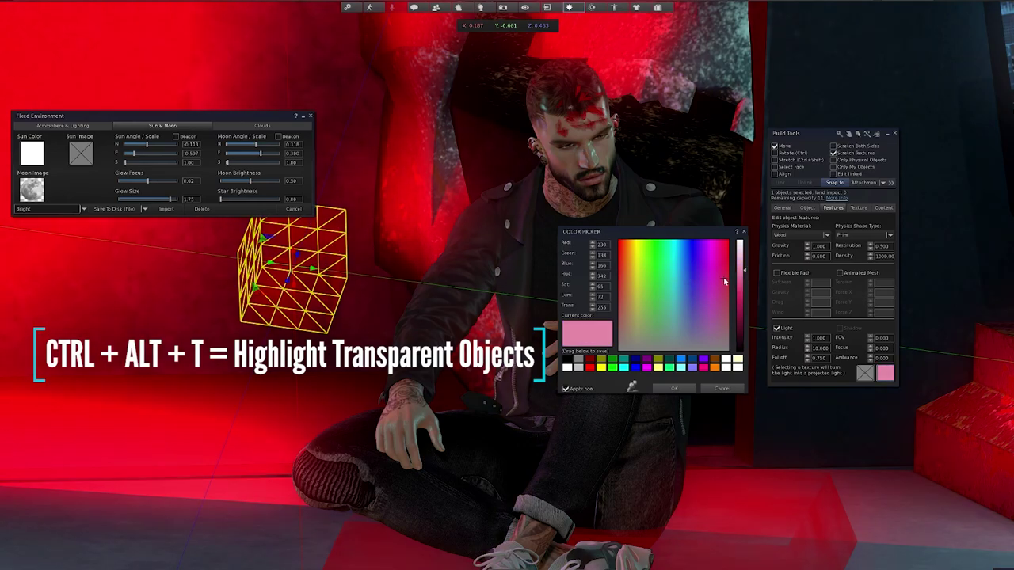
drag(708, 274, 678, 307)
drag(744, 272, 741, 287)
click(721, 388)
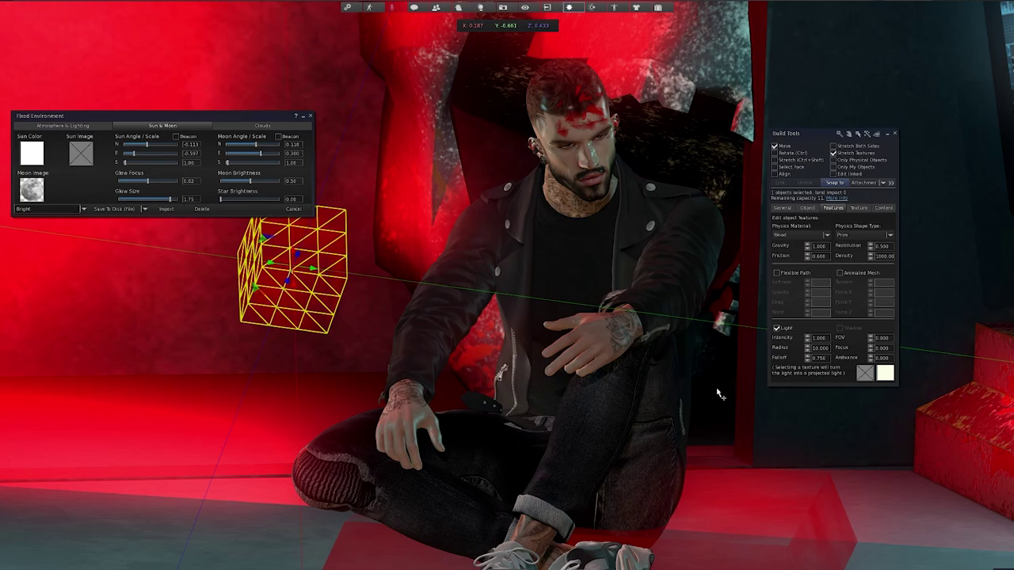
click(894, 133)
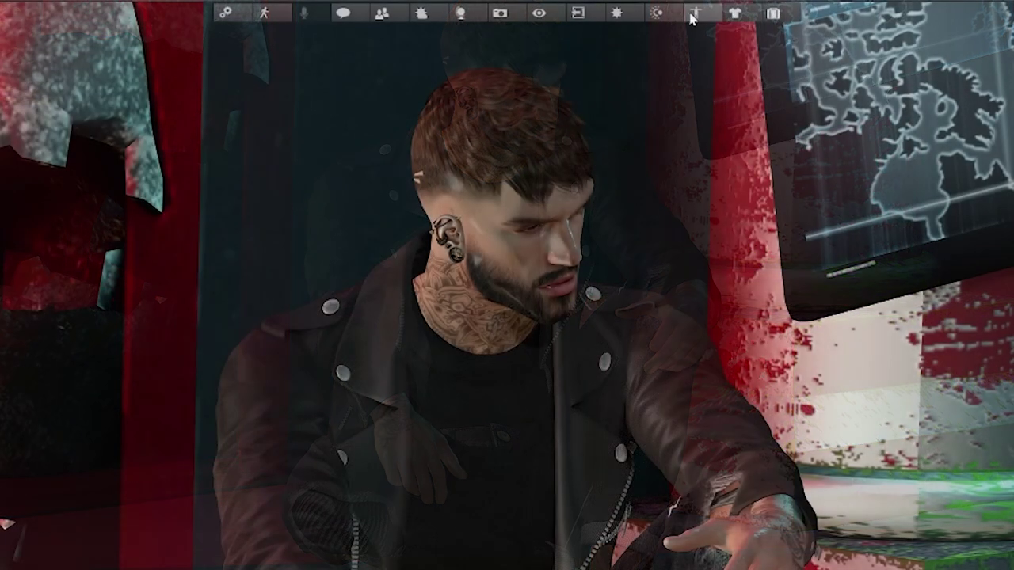
Start posing your own avatar in the Poser and rotate the left hip slightly
click(691, 17)
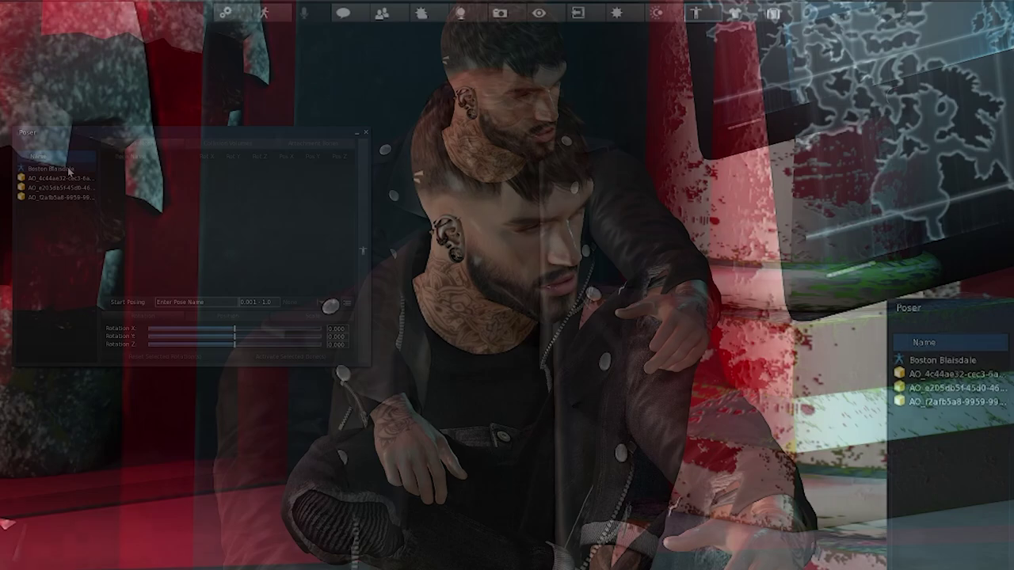
click(69, 169)
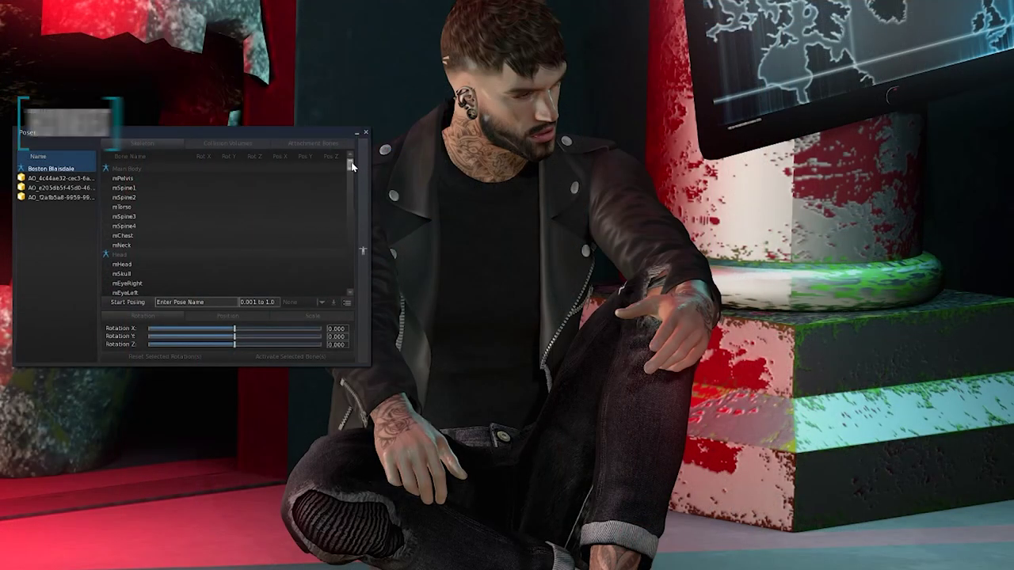
click(127, 302)
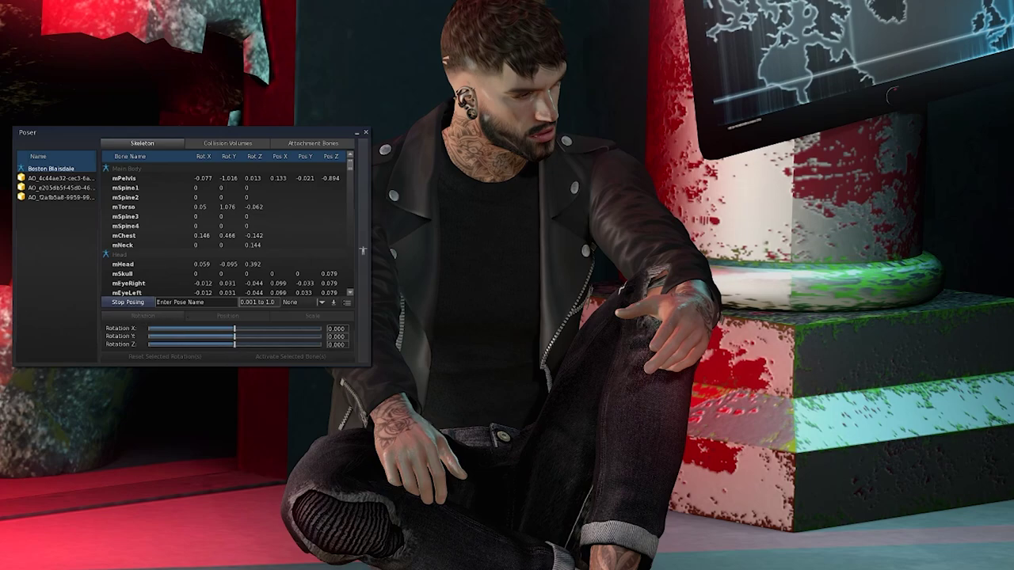
scroll(317, 218, down, 10)
click(126, 188)
click(126, 244)
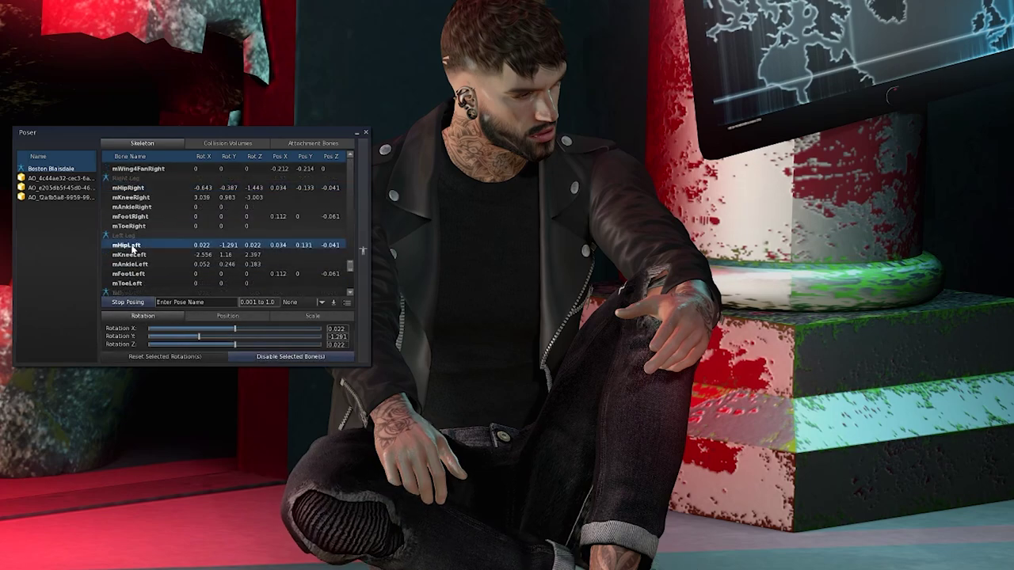
click(234, 345)
drag(234, 347, 202, 339)
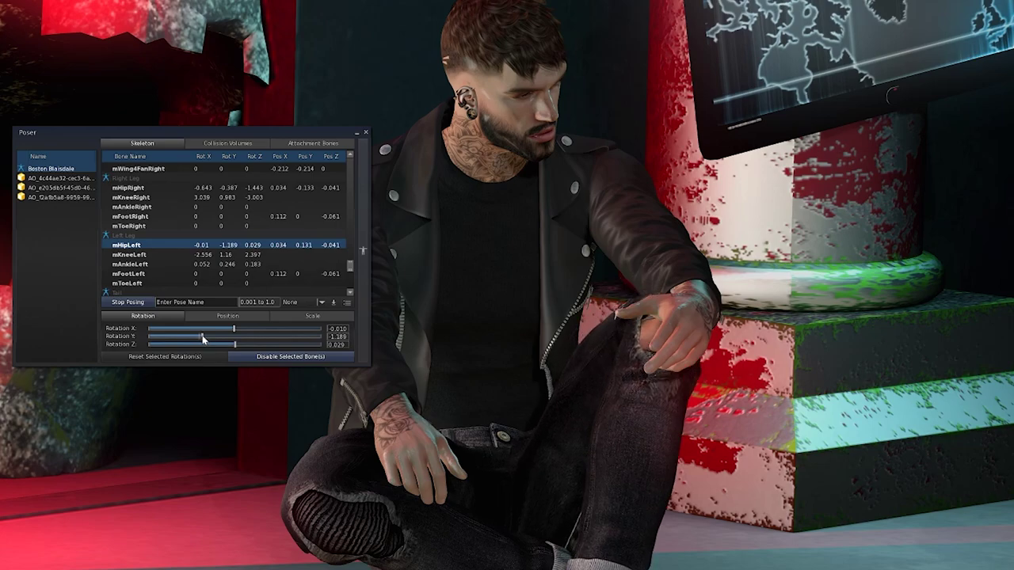
Twist both hips, then adjust the right elbow and right collar (X 0.242, Y 0.029, Z 0.01)
alt+click(601, 319)
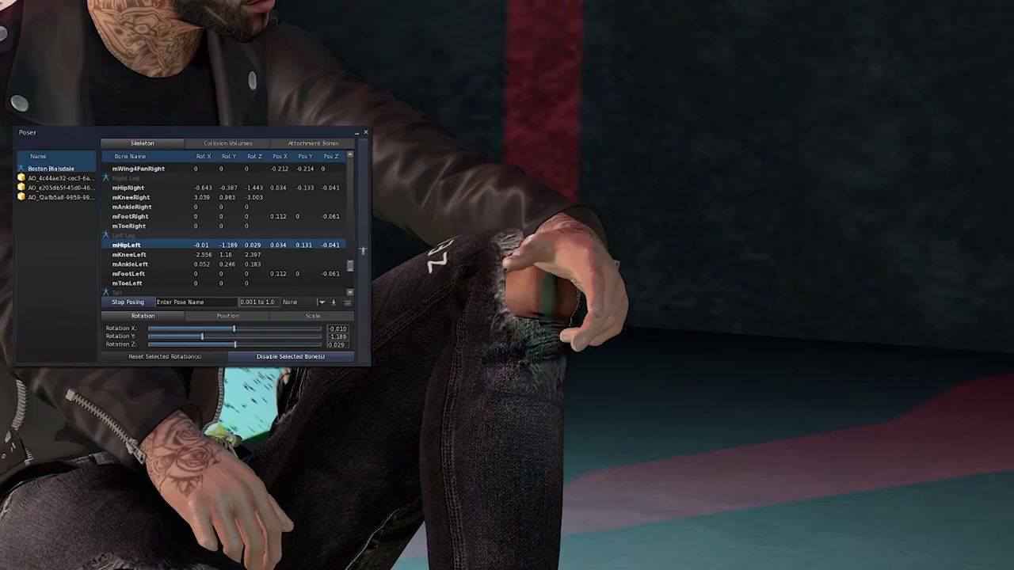
drag(200, 336, 203, 338)
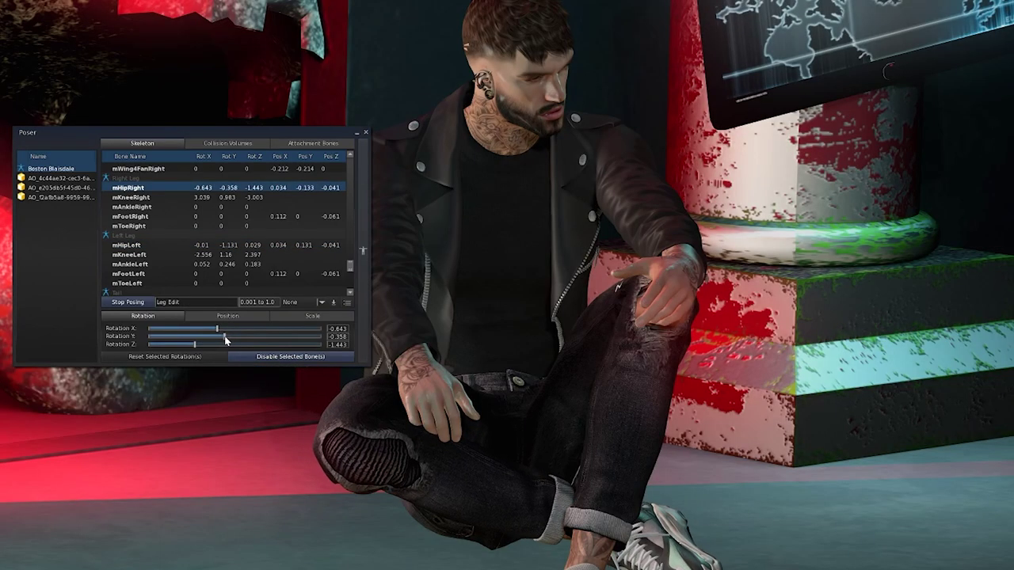
drag(221, 335, 214, 331)
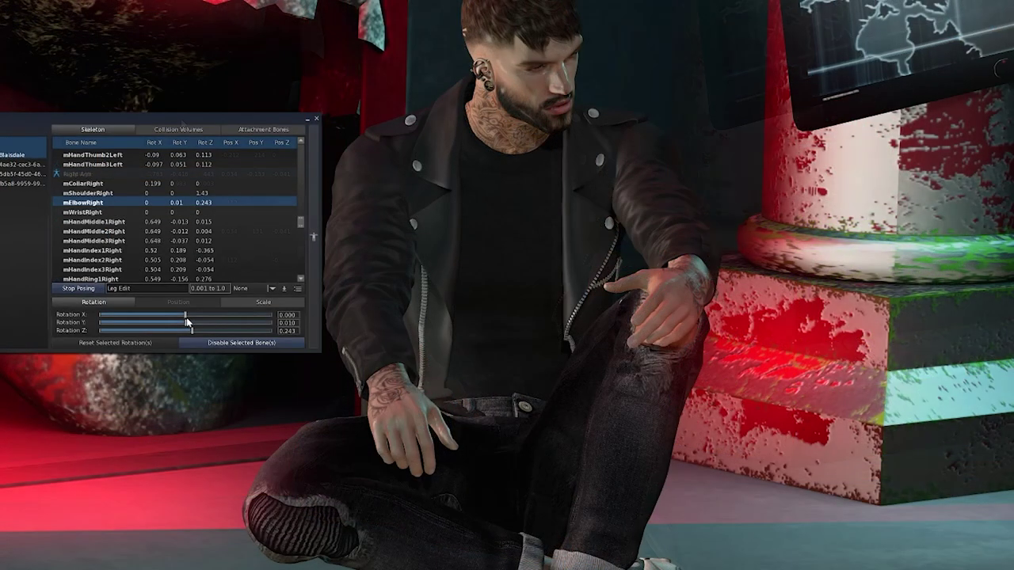
drag(191, 326, 189, 332)
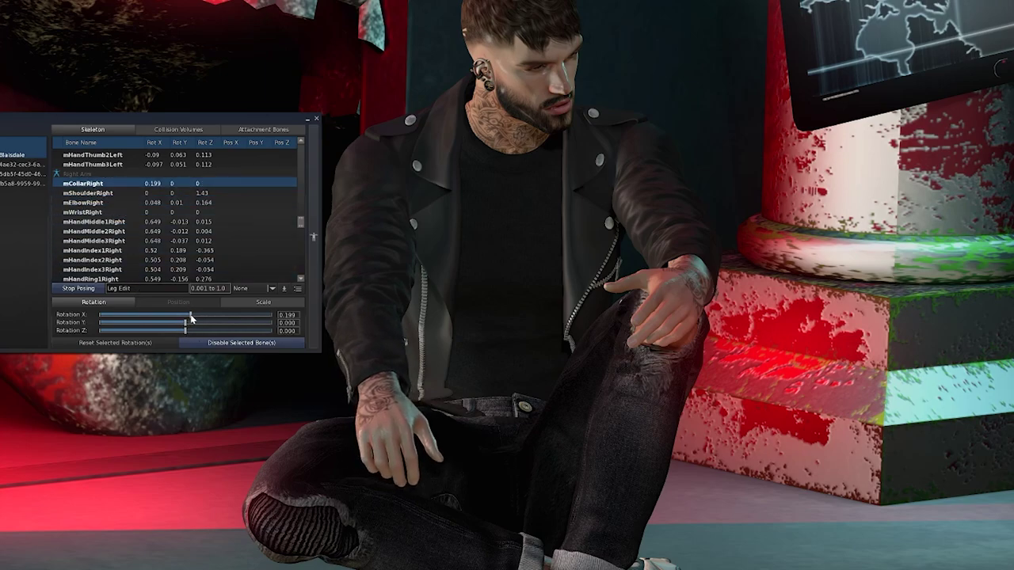
drag(191, 316, 187, 334)
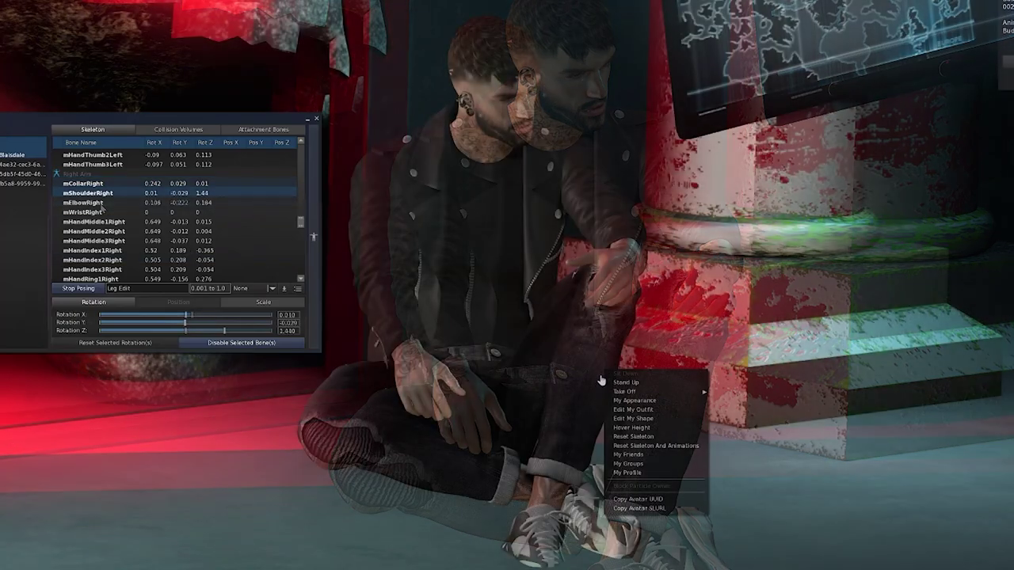
Lower the avatar's hover height closer to the floor
click(631, 427)
drag(788, 371, 782, 366)
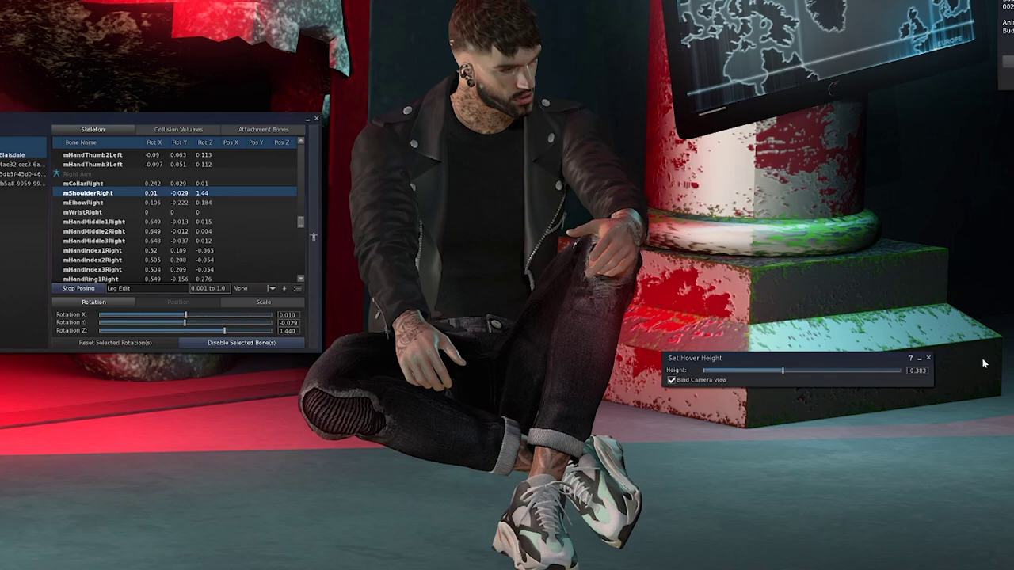
click(928, 360)
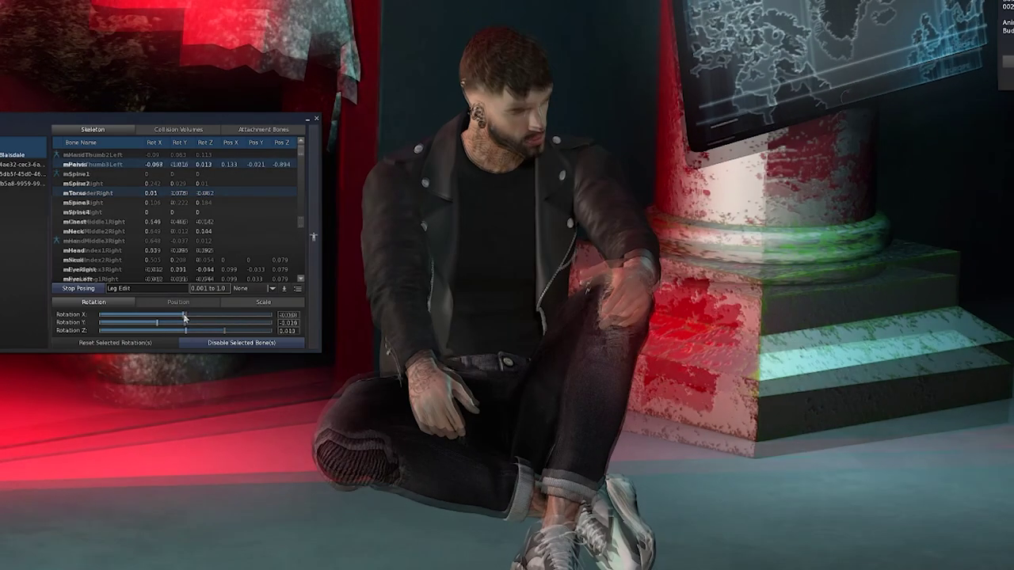
Turn the pelvis rotation to Y -1.073 and close the Poser
drag(185, 332, 155, 324)
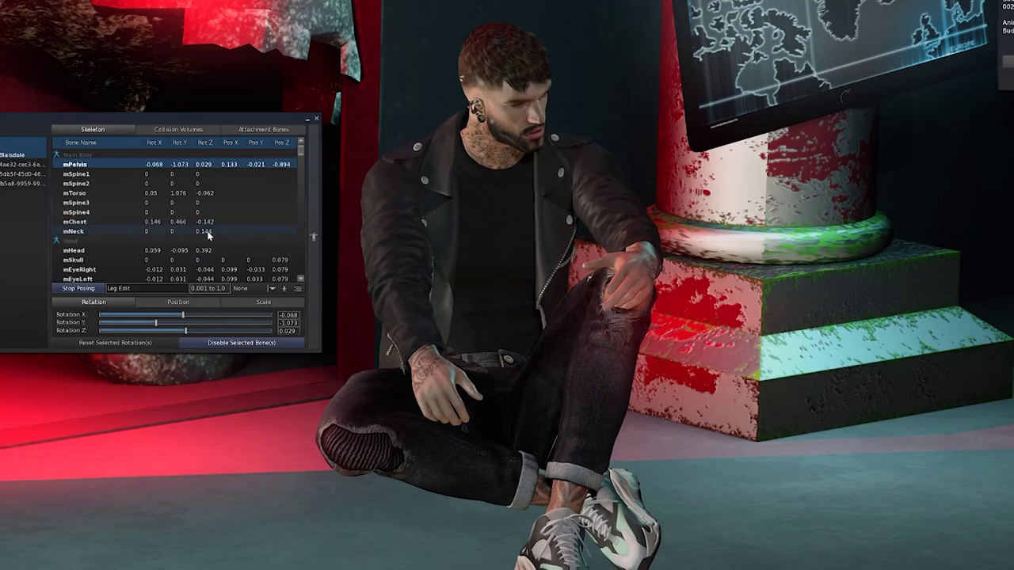
click(316, 118)
scroll(507, 286, up, 3)
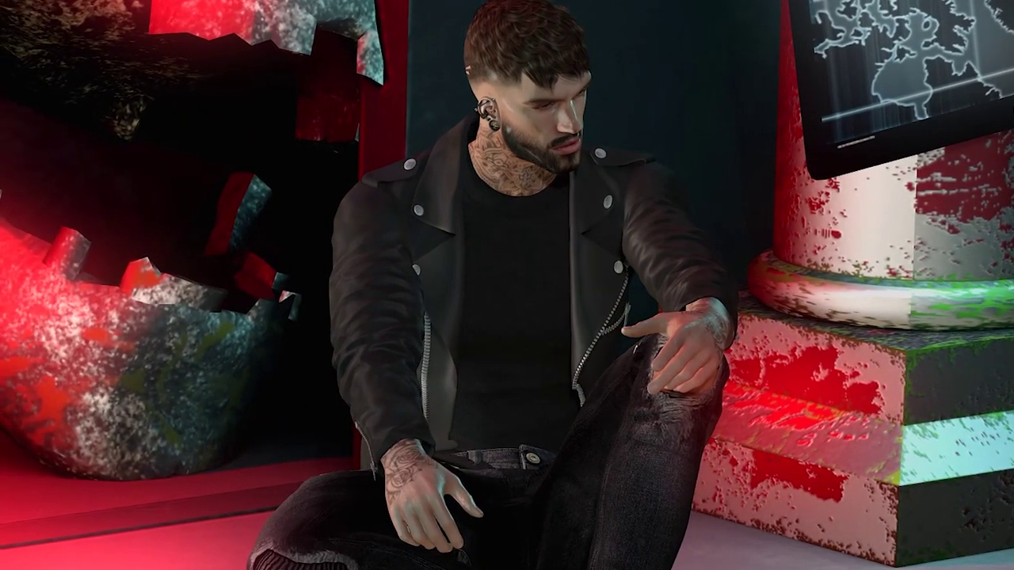
Enable Depth of Field in the Display preferences and confirm with OK
scroll(508, 286, up, 1)
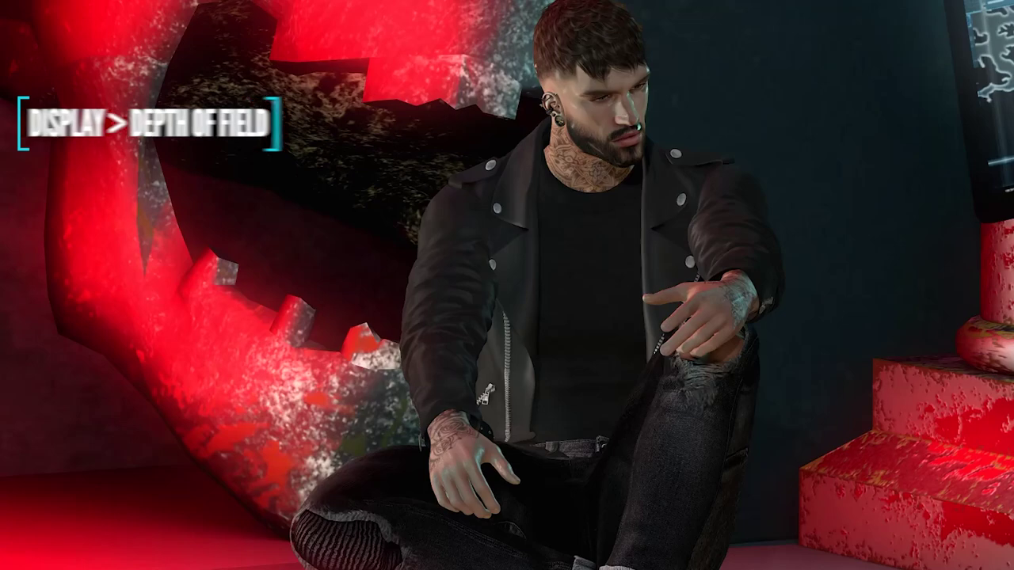
key(ctrl+p)
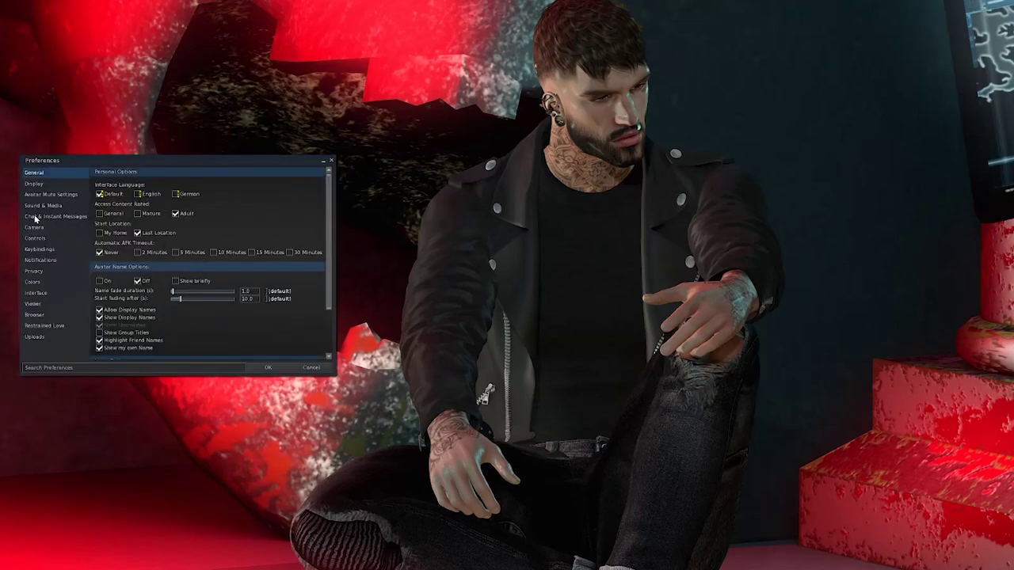
drag(44, 231, 111, 231)
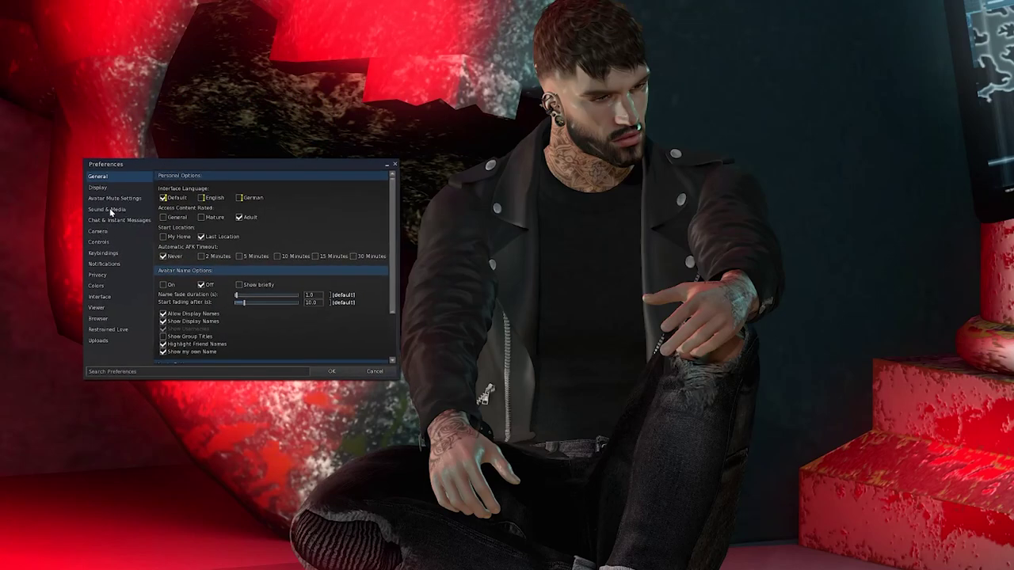
click(100, 188)
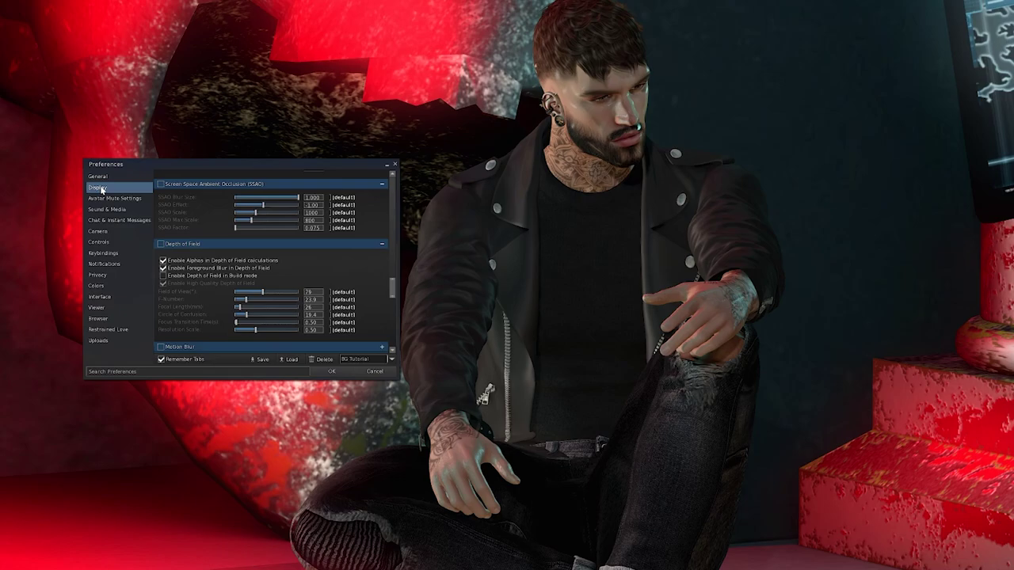
click(161, 245)
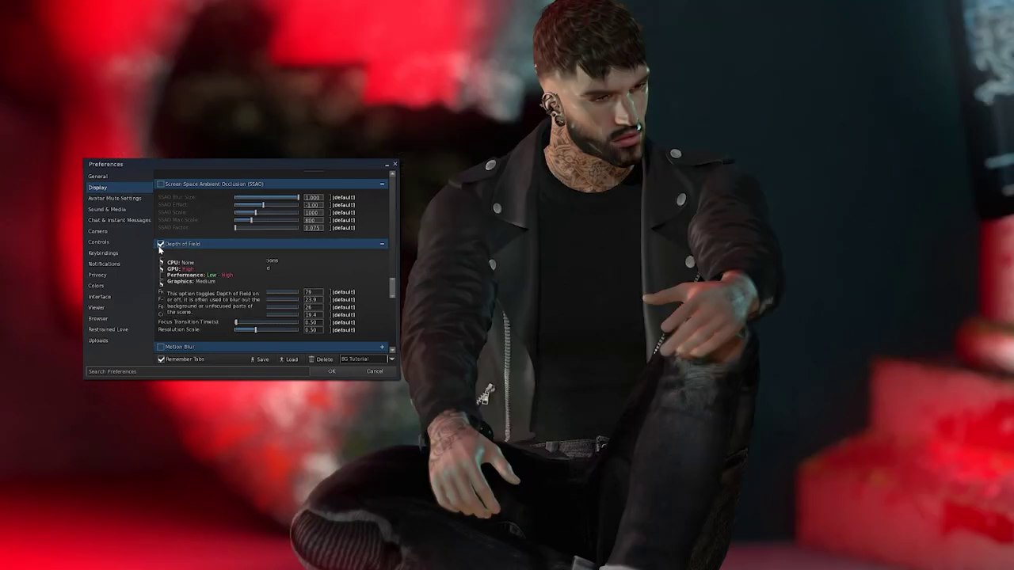
click(331, 373)
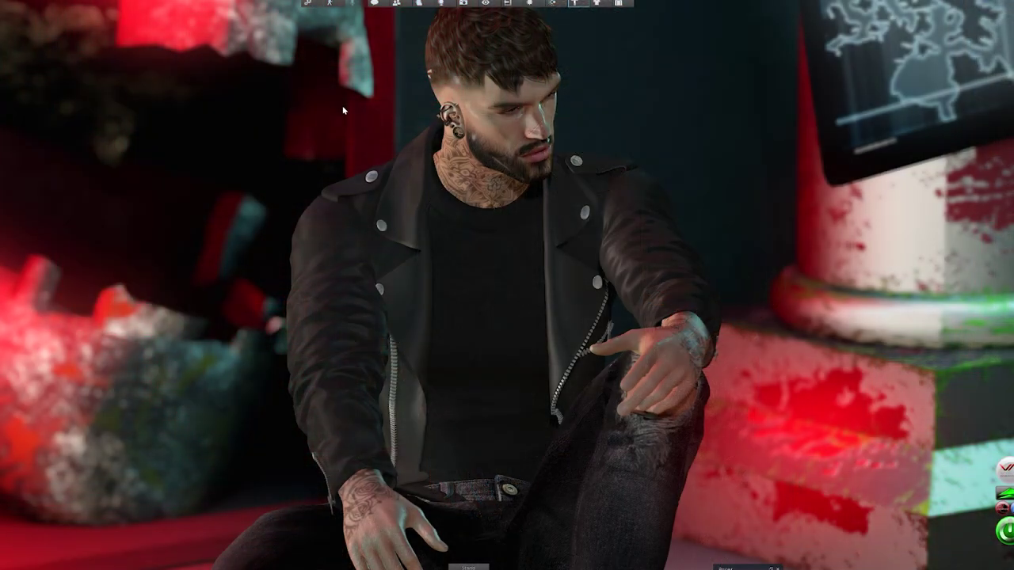
In the Phototools panel, raise glow Light Strength and set Shadows Blur Size to 1.4
key(alt+p)
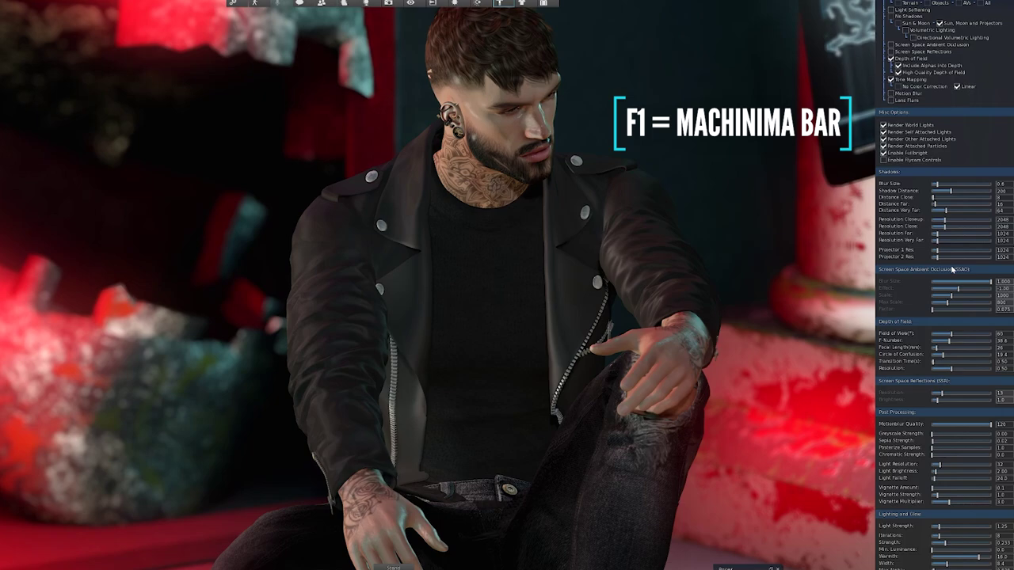
scroll(949, 326, down, 2)
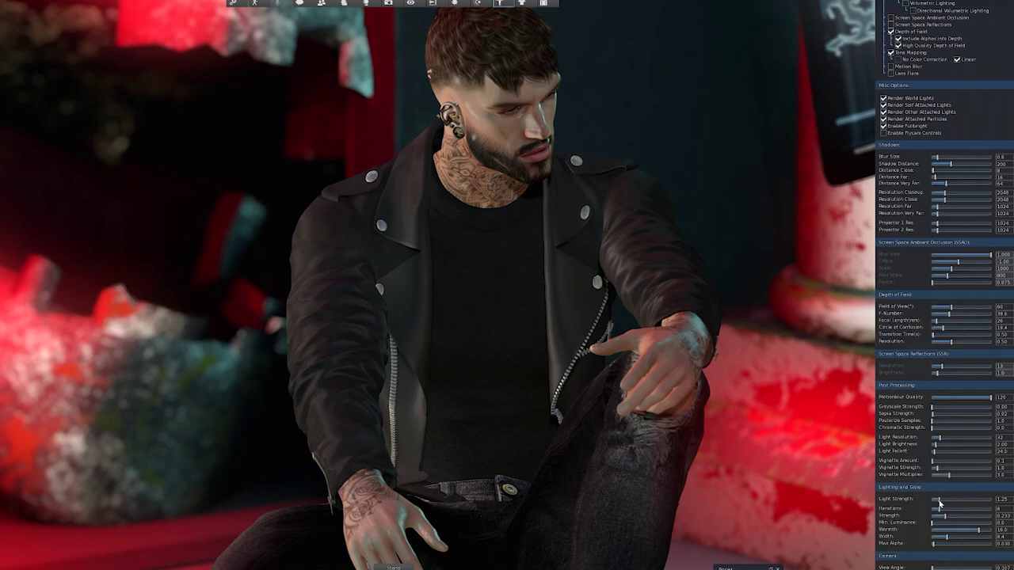
drag(939, 504, 938, 475)
scroll(942, 491, up, 1)
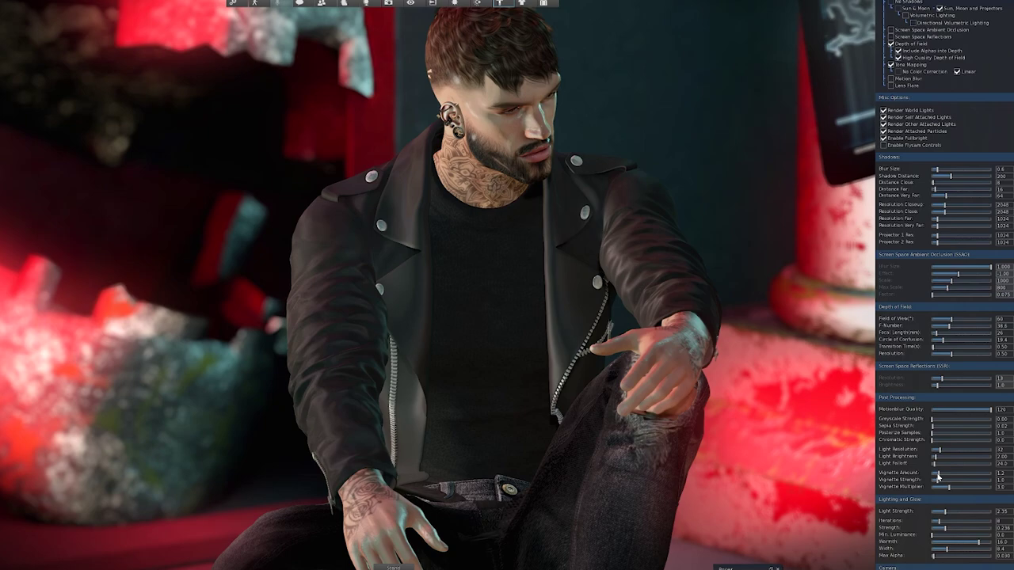
scroll(938, 212, up, 3)
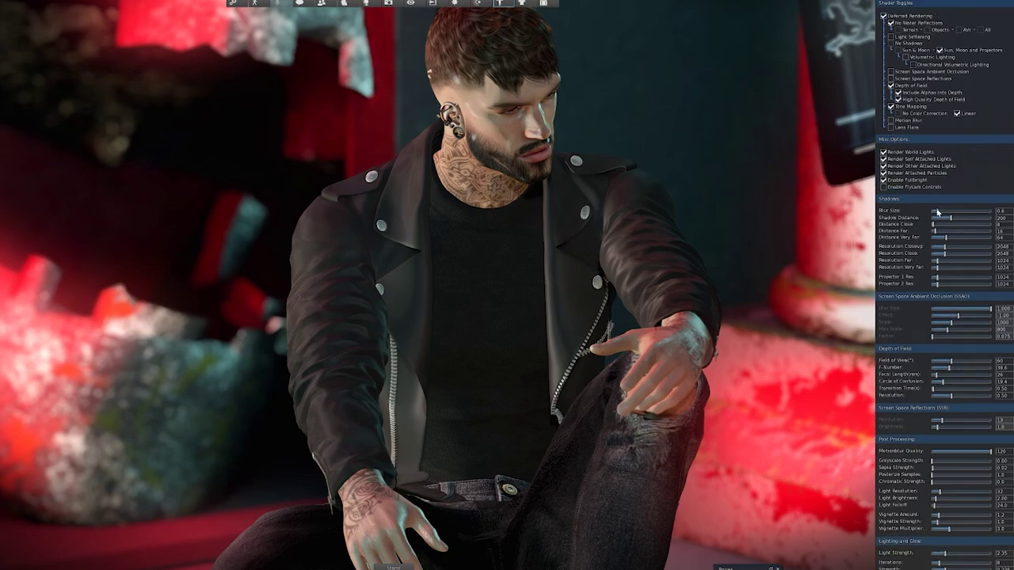
drag(944, 213, 947, 216)
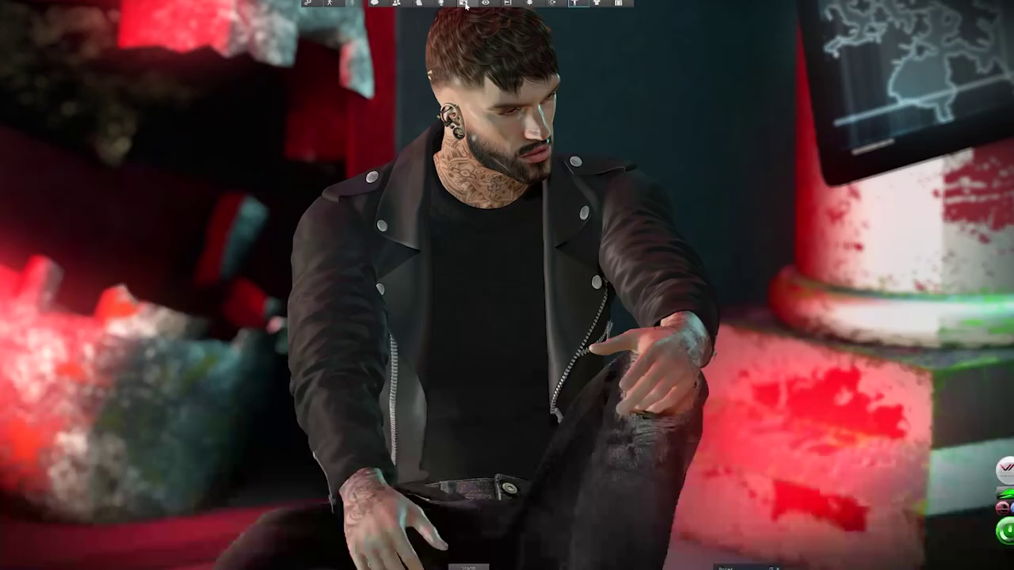
key(ctrl+shift+s)
Choose Save to Disk in the Snapshot window for a custom-size PNG (Lossless) image
click(163, 271)
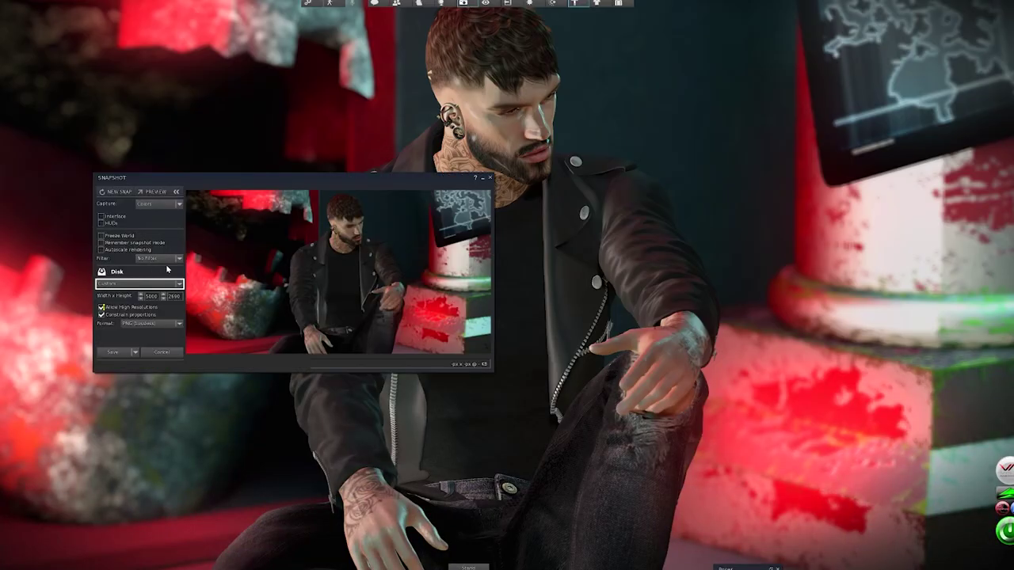